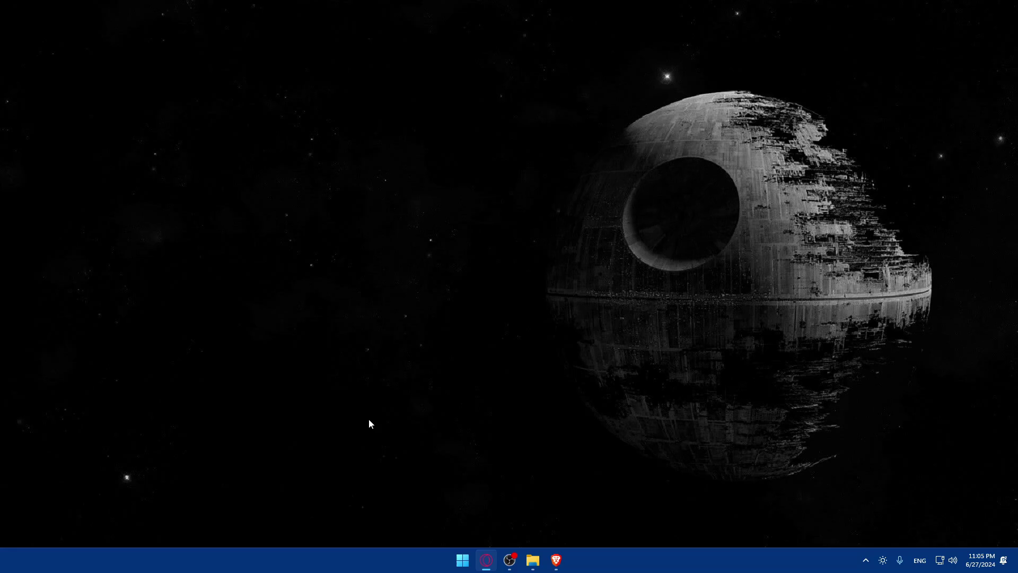
# In Brave, load prestashop.com and scroll briefly over the 'Unlock your commerce' homepage
pyautogui.click(564, 562)
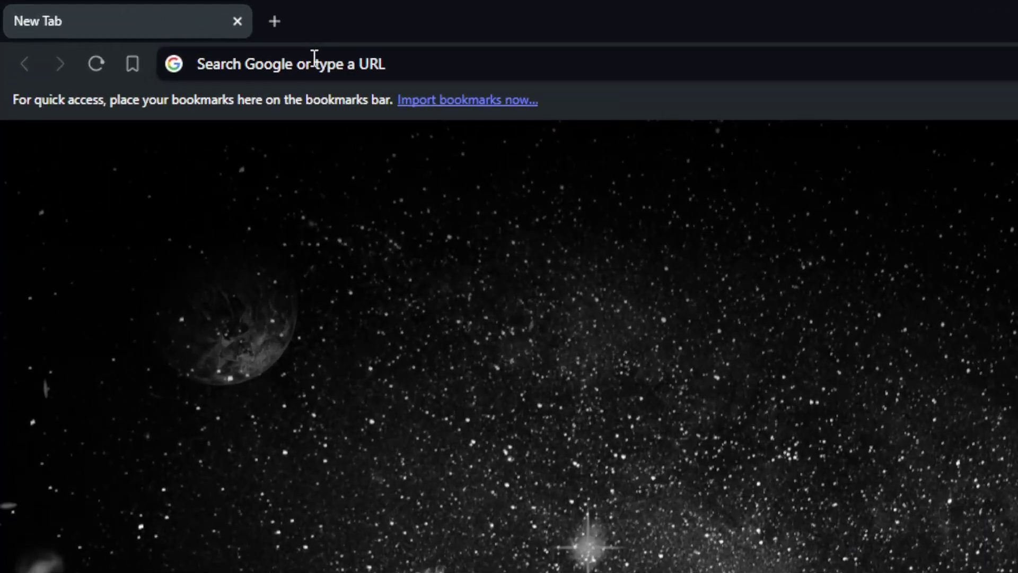
pyautogui.click(315, 57)
pyautogui.write('presta')
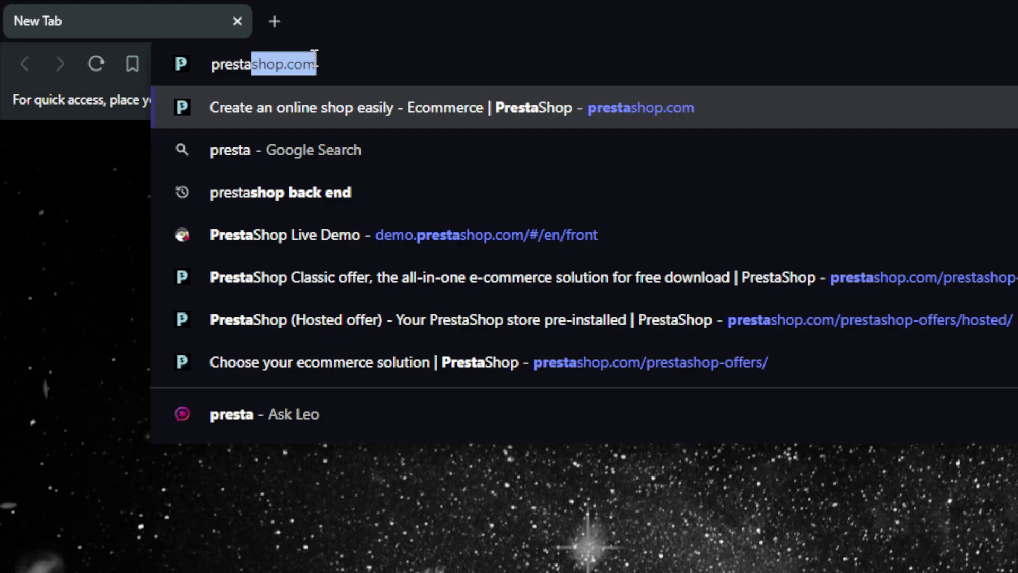
pyautogui.write('shop.co')
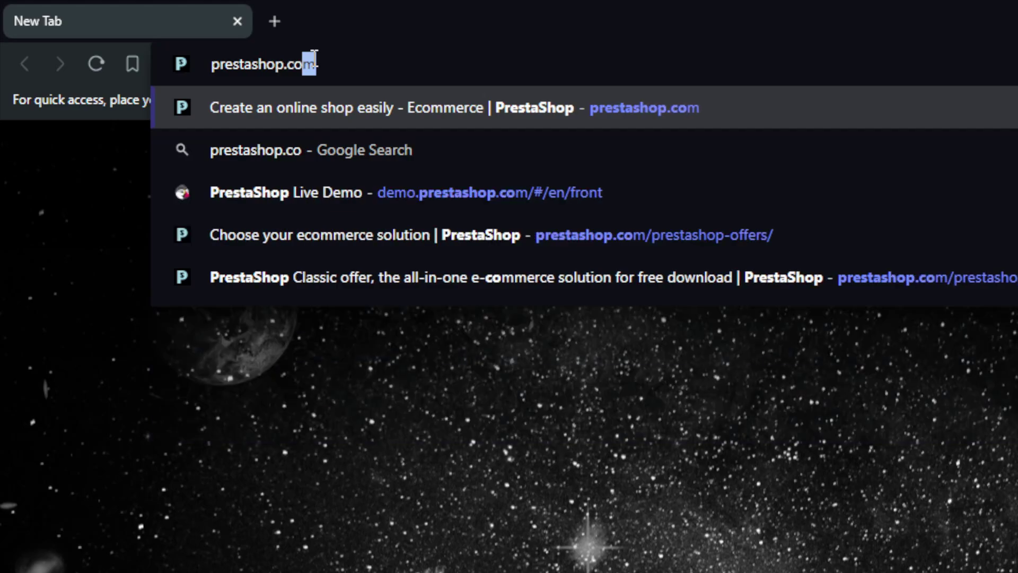
pyautogui.write('m')
pyautogui.press('Return')
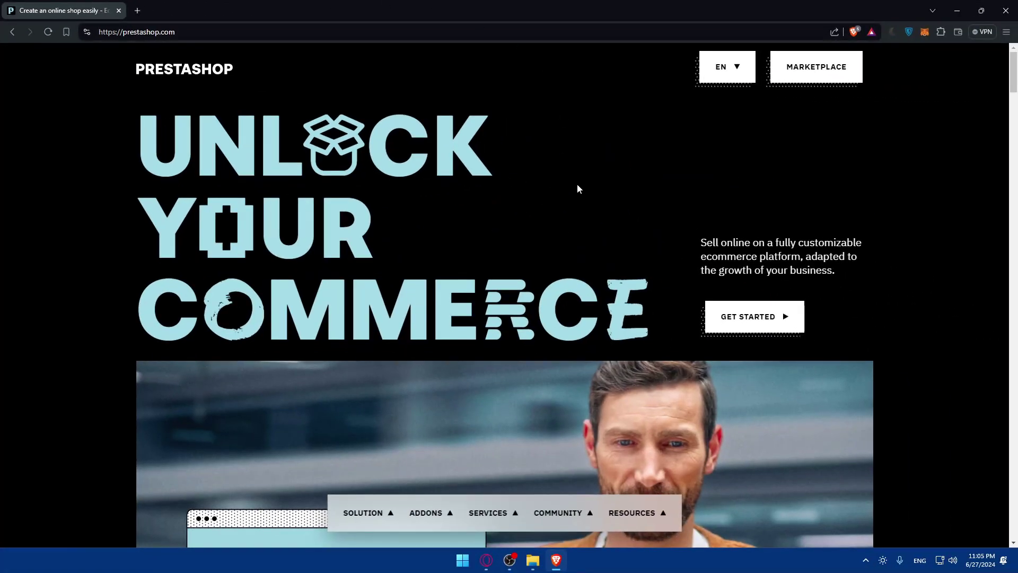
pyautogui.scroll(-6, 570, 185)
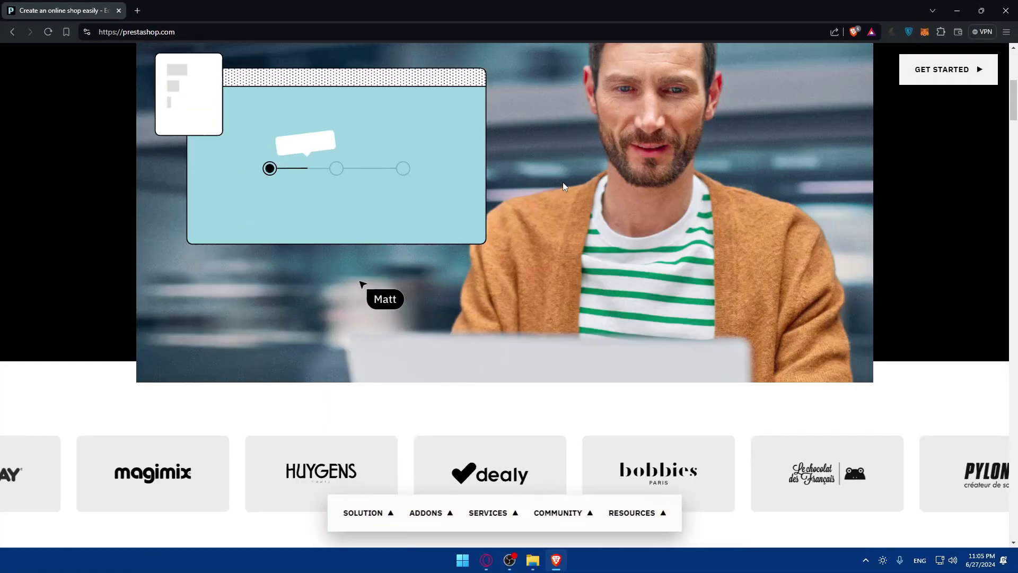
pyautogui.scroll(6, 564, 182)
pyautogui.scroll(-7, 564, 182)
pyautogui.scroll(6, 563, 181)
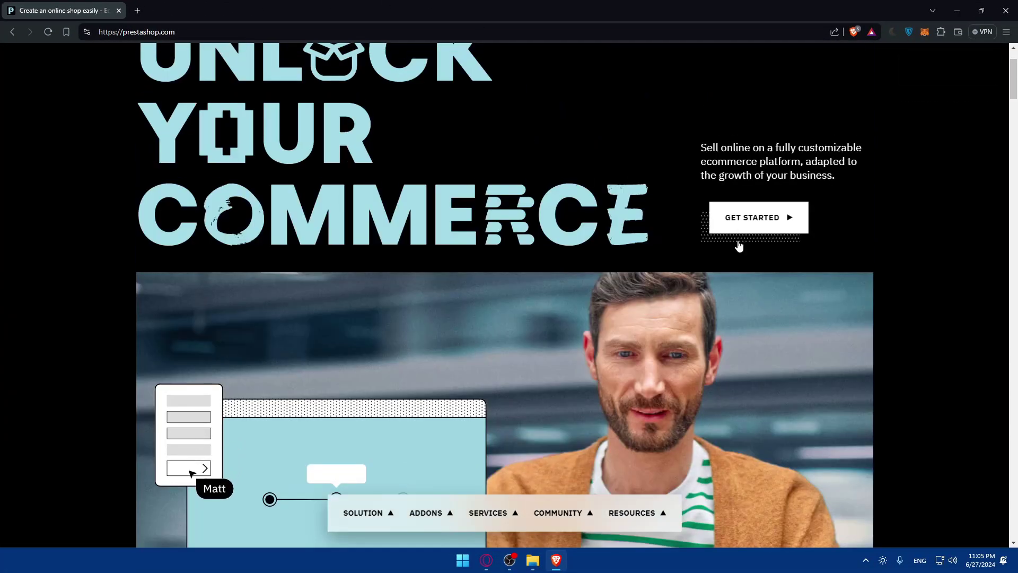
# Open Get Started and read the Classic, Hosted (from €24/month) and Custom offer cards
pyautogui.click(740, 221)
pyautogui.scroll(-5, 530, 223)
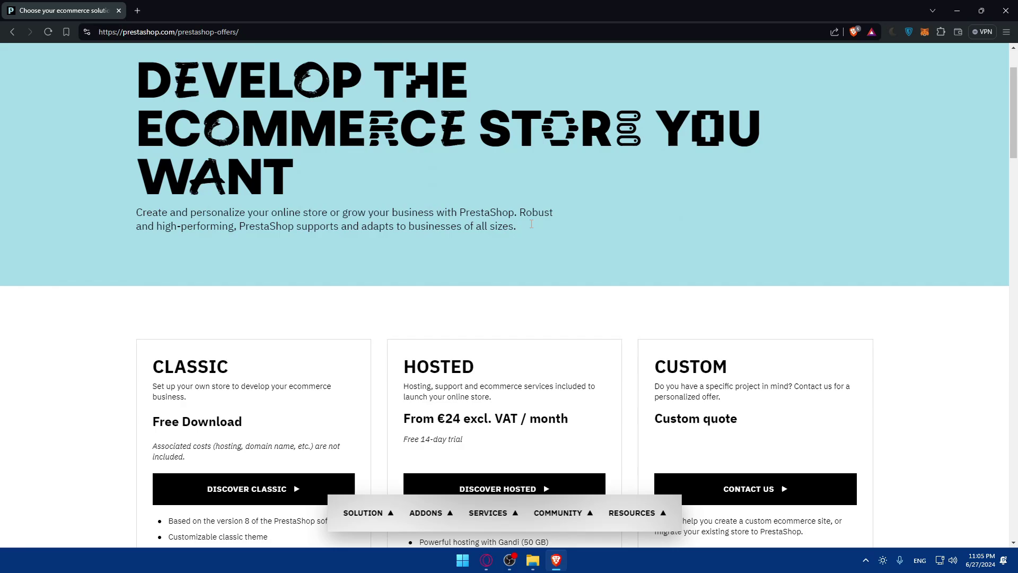
pyautogui.doubleClick(223, 181)
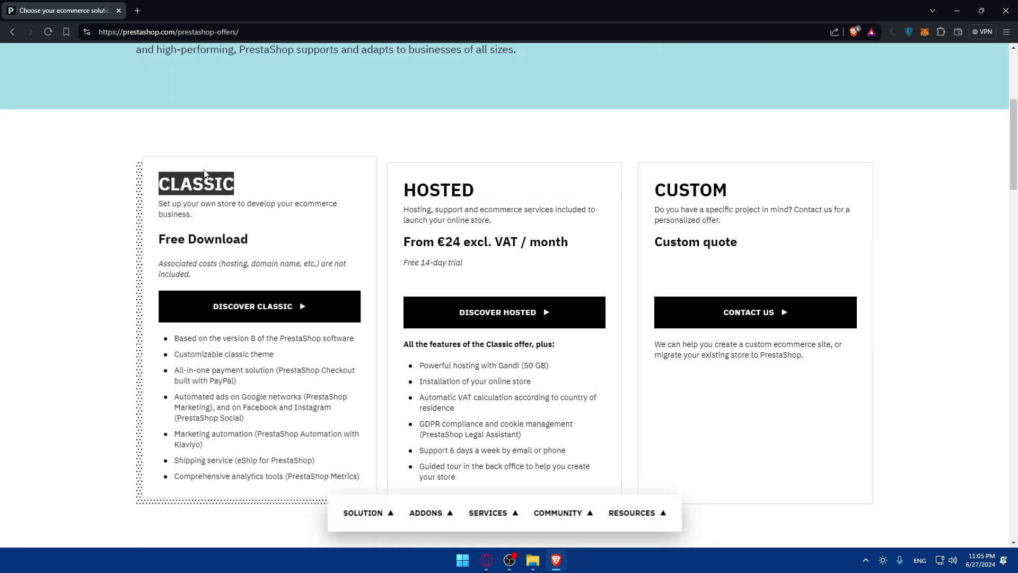
pyautogui.click(155, 185)
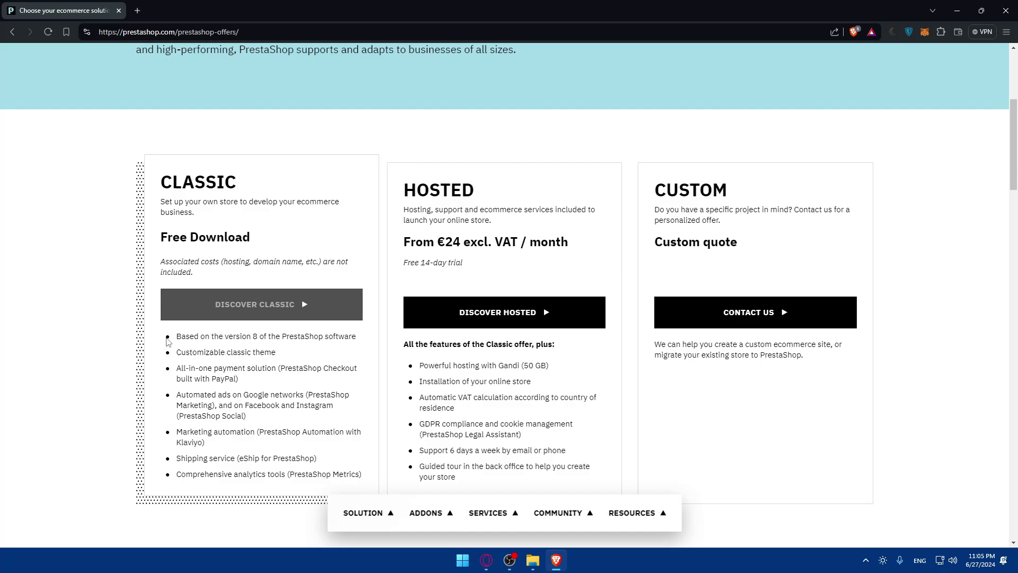
pyautogui.moveTo(170, 340); pyautogui.dragTo(282, 473)
pyautogui.click(71, 334)
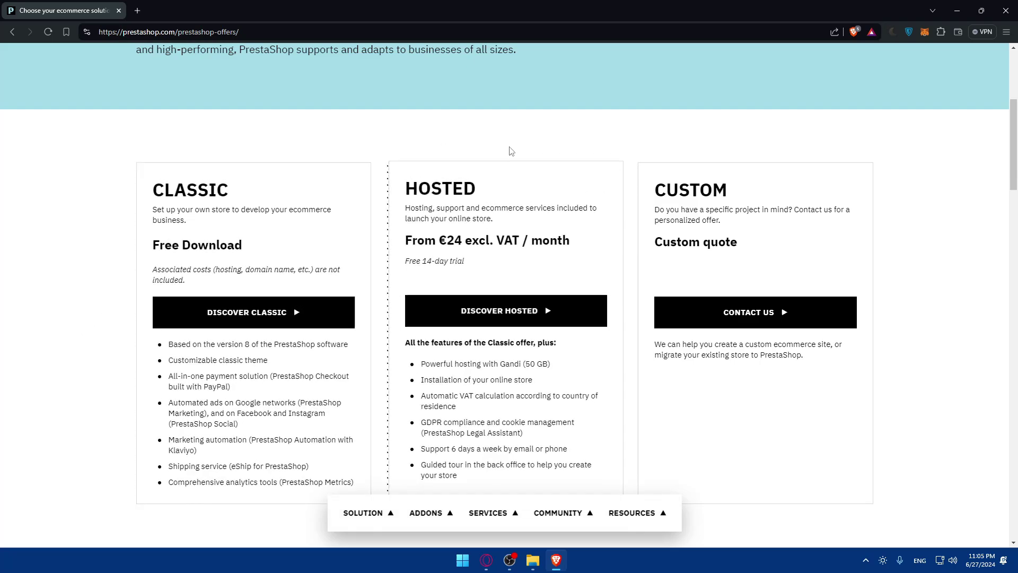
pyautogui.scroll(-2, 479, 176)
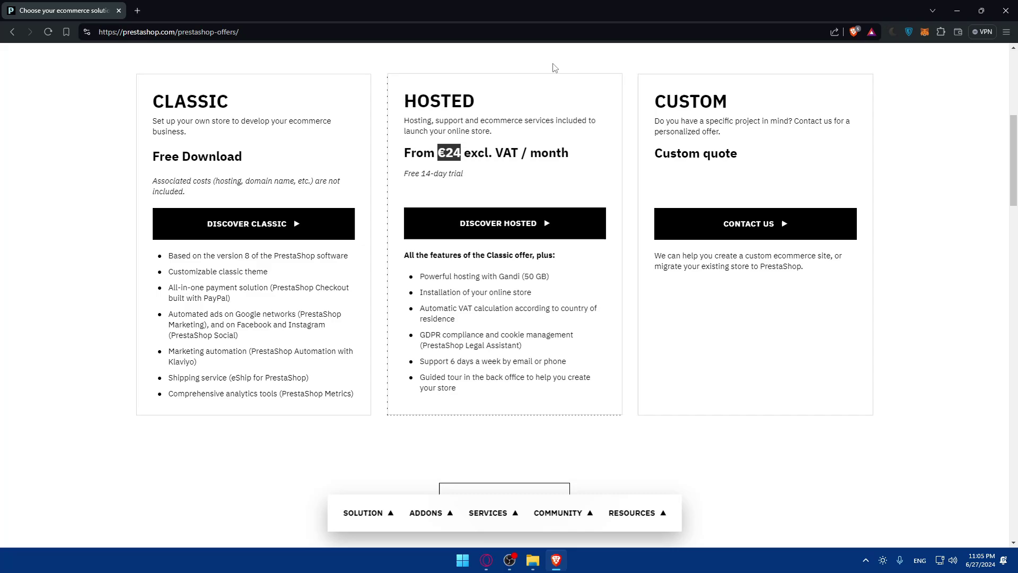
pyautogui.click(518, 96)
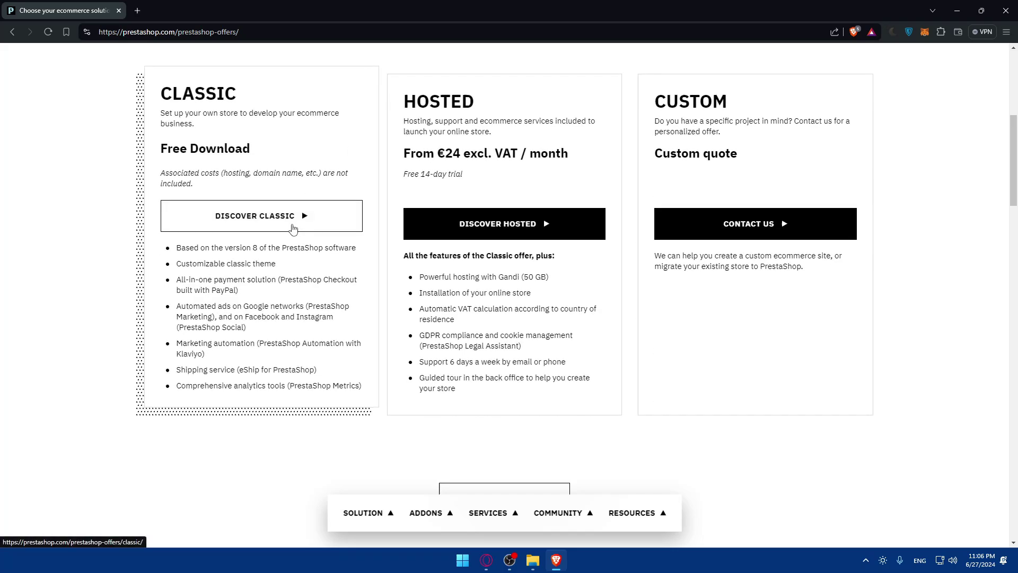
# Submit the Classic download form with a saved email and Freelance profile, cancelling the file save
pyautogui.click(282, 228)
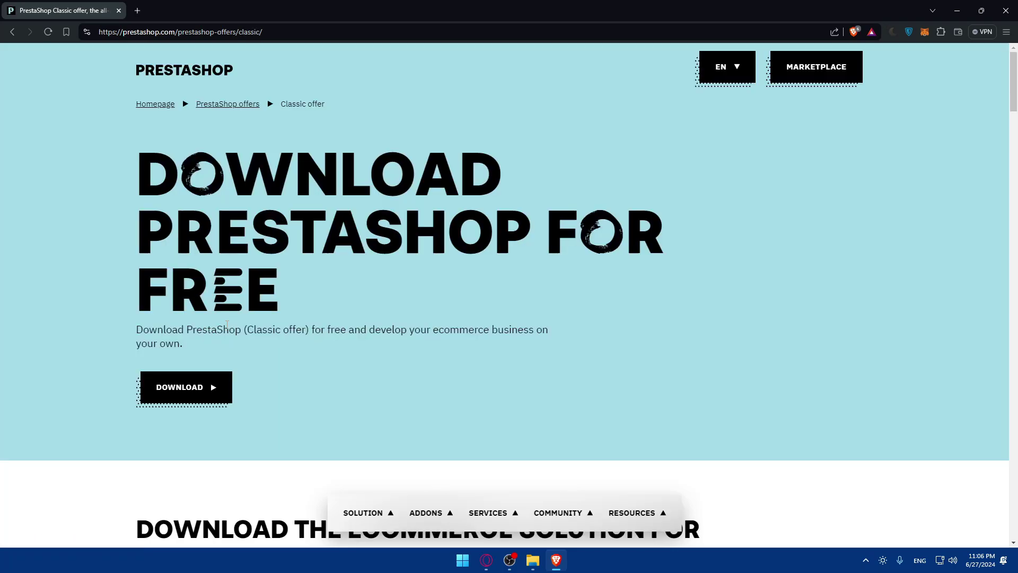
pyautogui.scroll(-5, 228, 307)
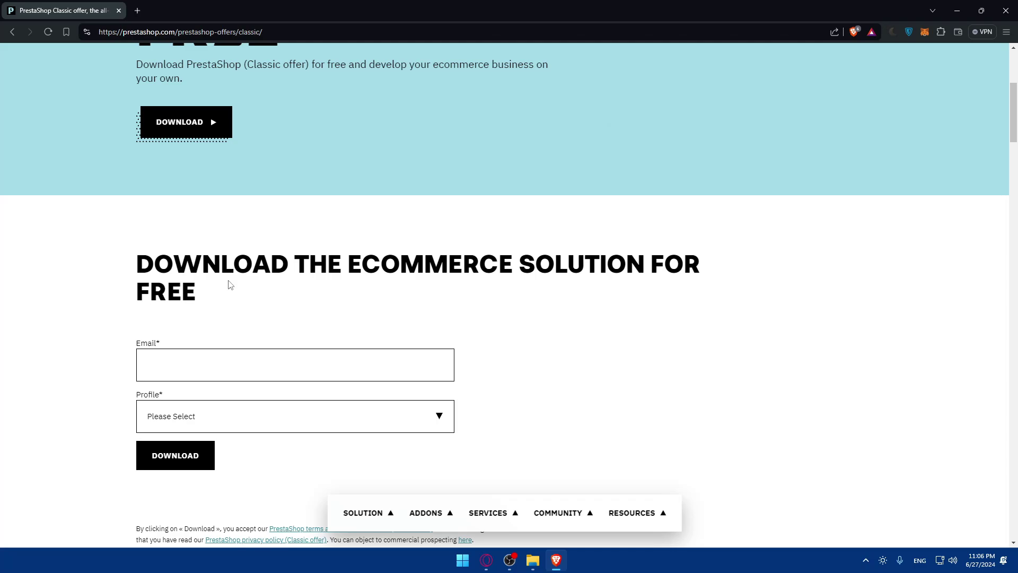
pyautogui.click(209, 358)
pyautogui.click(219, 416)
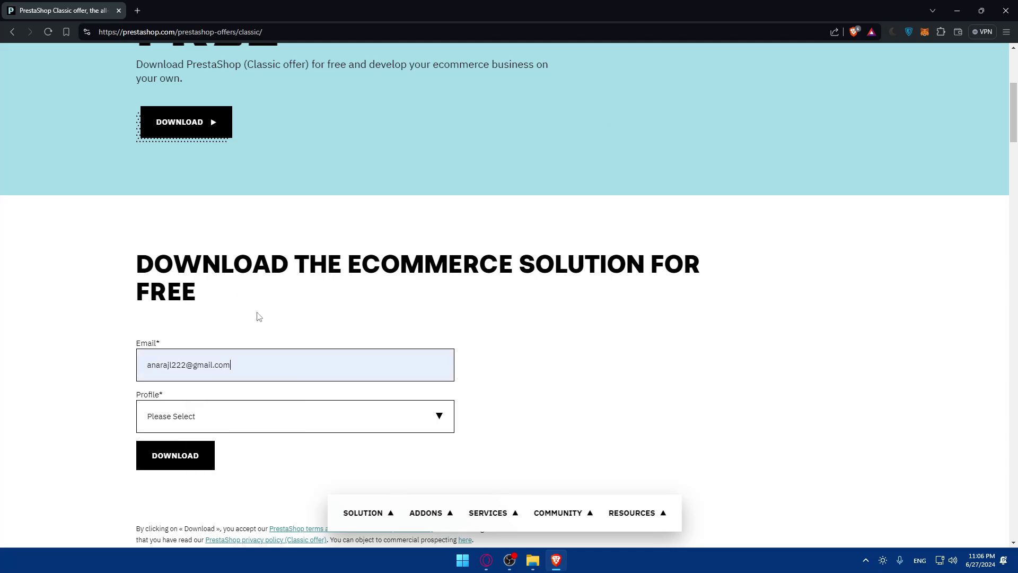
pyautogui.click(207, 423)
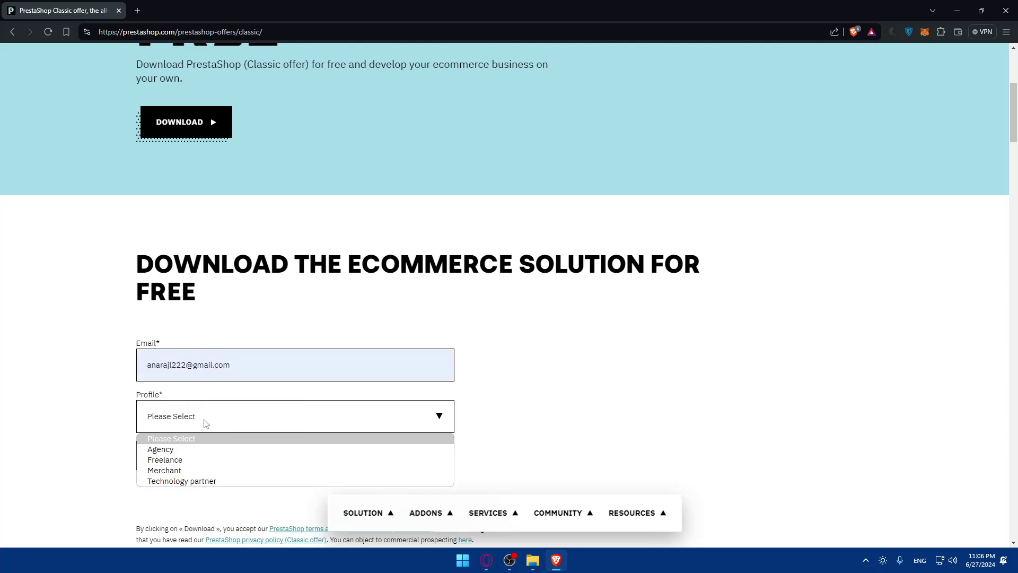
pyautogui.click(180, 460)
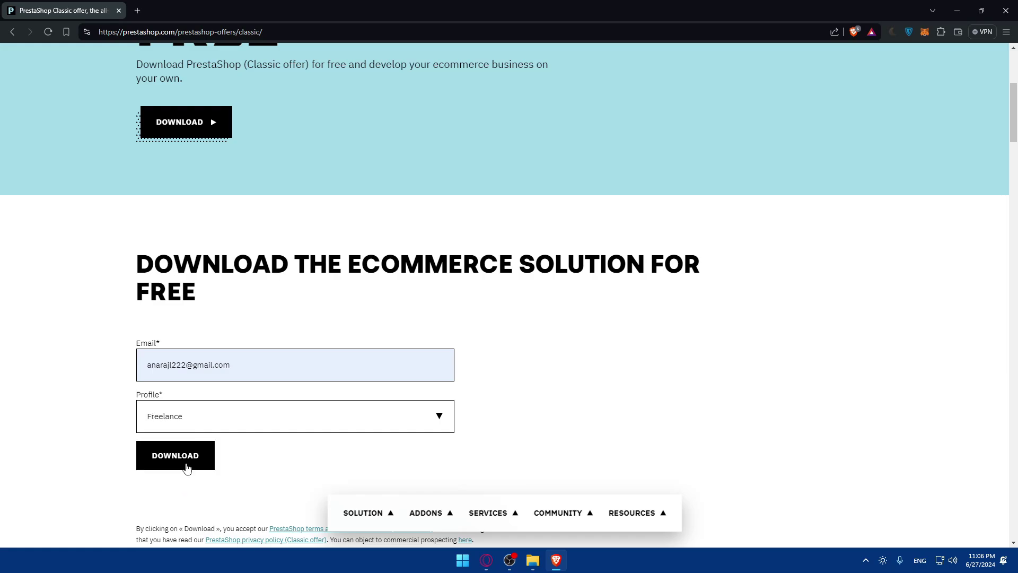
pyautogui.click(192, 447)
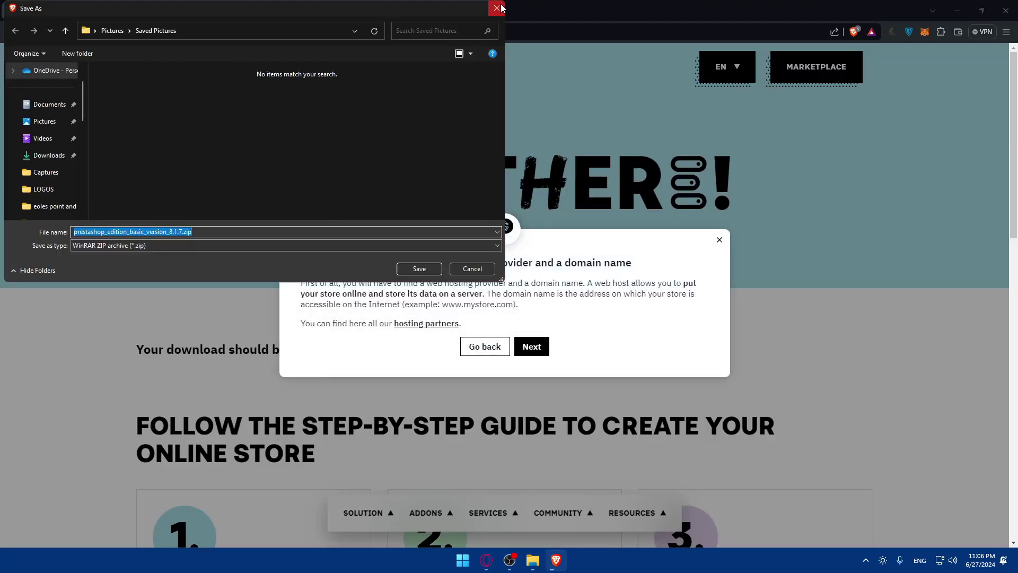
pyautogui.click(497, 8)
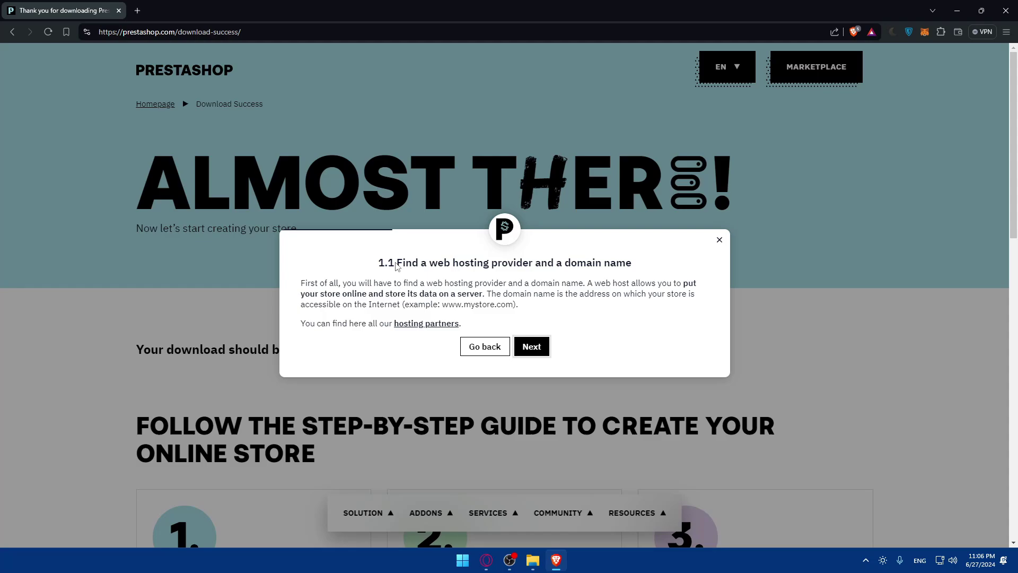
# Read guide step 1.1 on finding a web hosting provider and domain name
pyautogui.moveTo(397, 265); pyautogui.dragTo(635, 271)
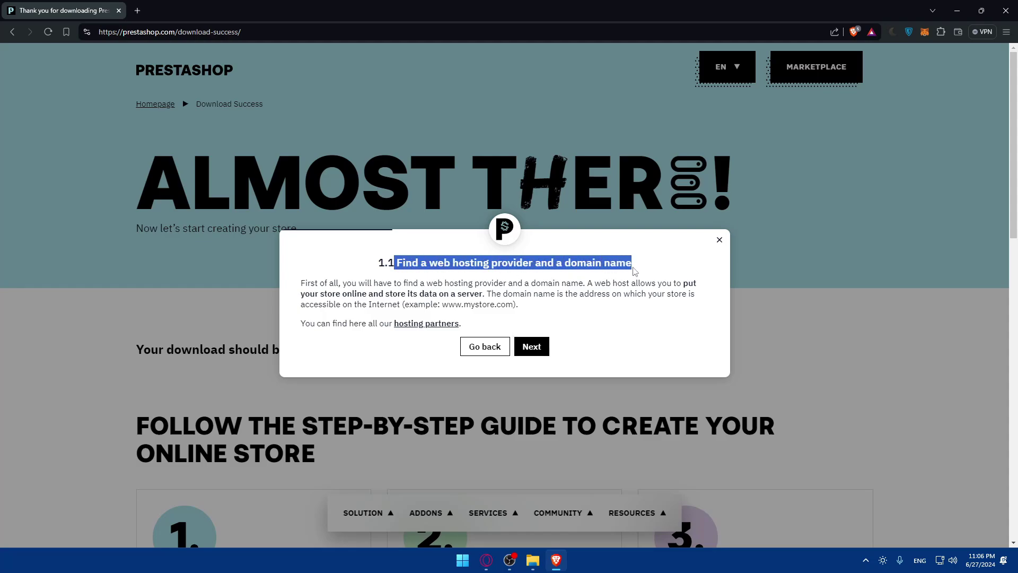
pyautogui.moveTo(310, 285); pyautogui.dragTo(459, 324)
pyautogui.click(452, 325)
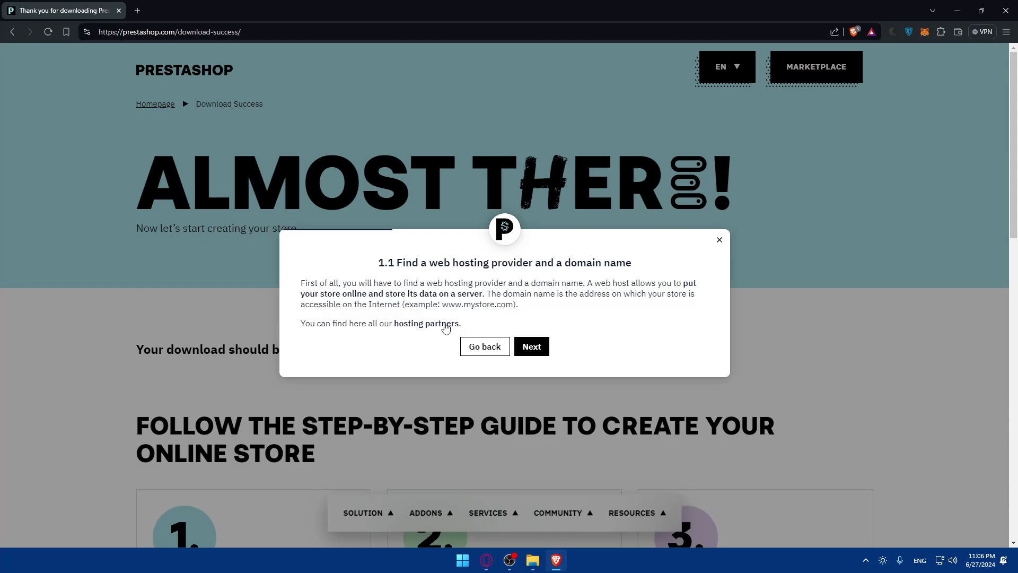
# Open the PrestaShop hosting partners page and expand the 'What is web hosting' answer
pyautogui.click(434, 325)
pyautogui.scroll(-8, 329, 209)
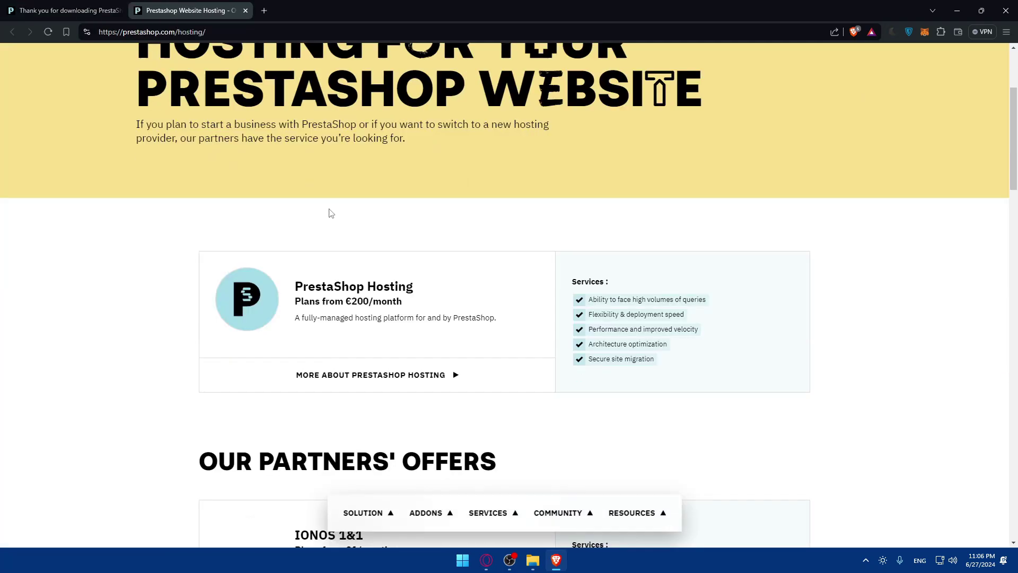
pyautogui.scroll(-10, 327, 204)
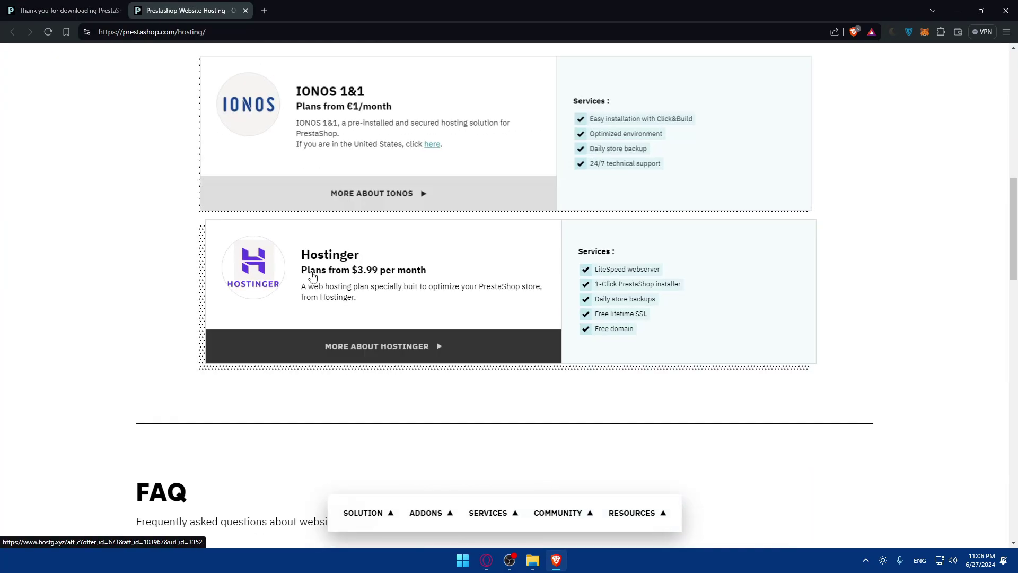
pyautogui.scroll(5, 308, 260)
pyautogui.scroll(-4, 307, 275)
pyautogui.click(318, 310)
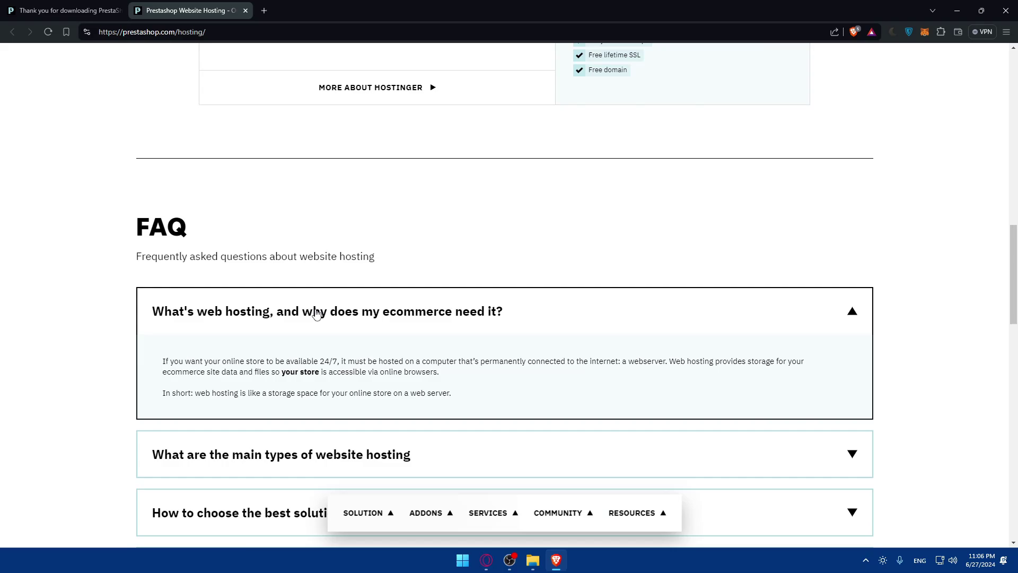
pyautogui.scroll(-3, 321, 312)
# Expand the hosting-types, choosing-hosting and Why PrestaShop FAQs, then close the hosting tab
pyautogui.click(322, 290)
pyautogui.scroll(-3, 324, 292)
pyautogui.click(328, 380)
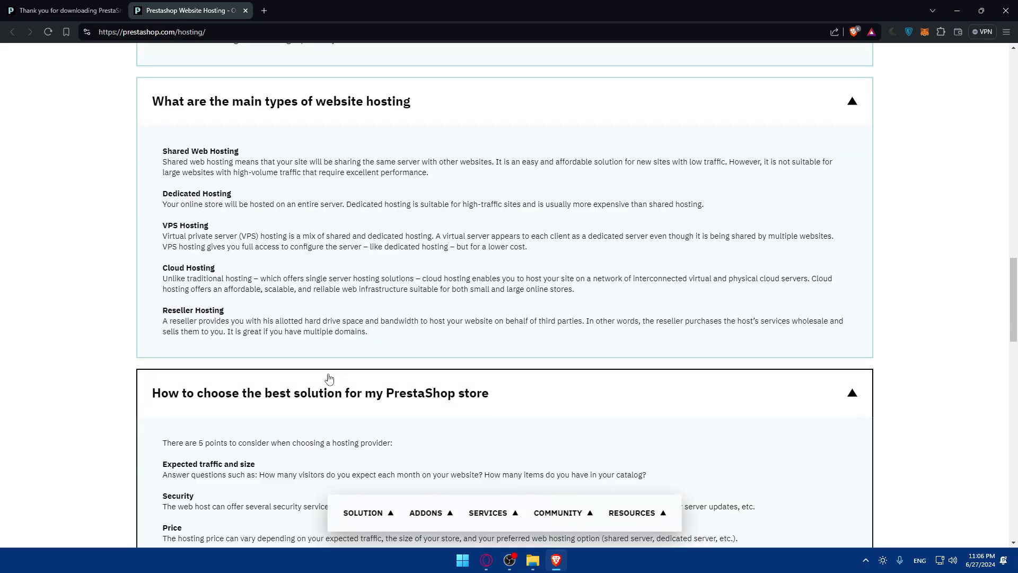
pyautogui.scroll(-3, 334, 381)
pyautogui.click(330, 397)
pyautogui.scroll(-4, 342, 366)
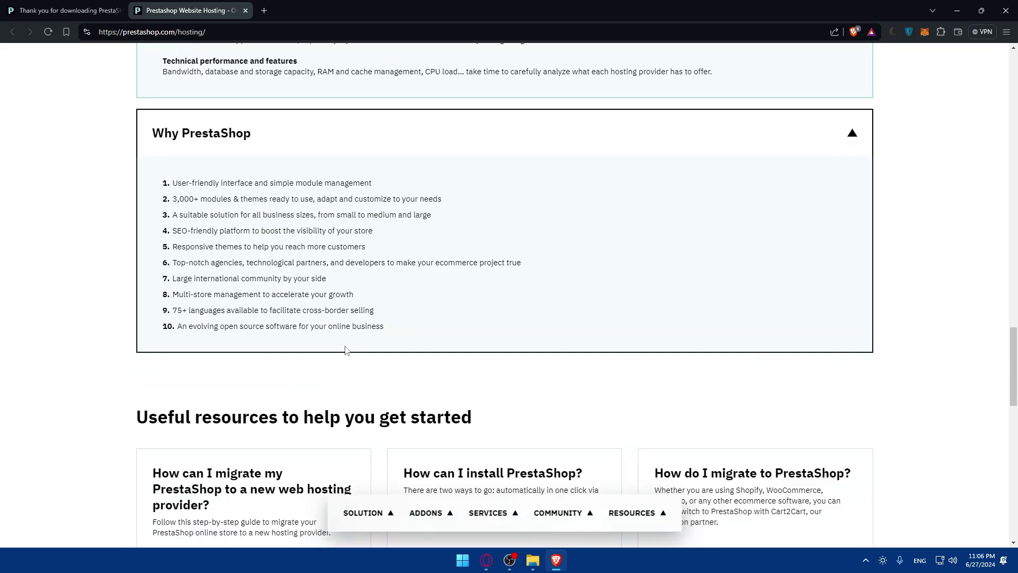
pyautogui.scroll(8, 346, 350)
pyautogui.scroll(8, 345, 348)
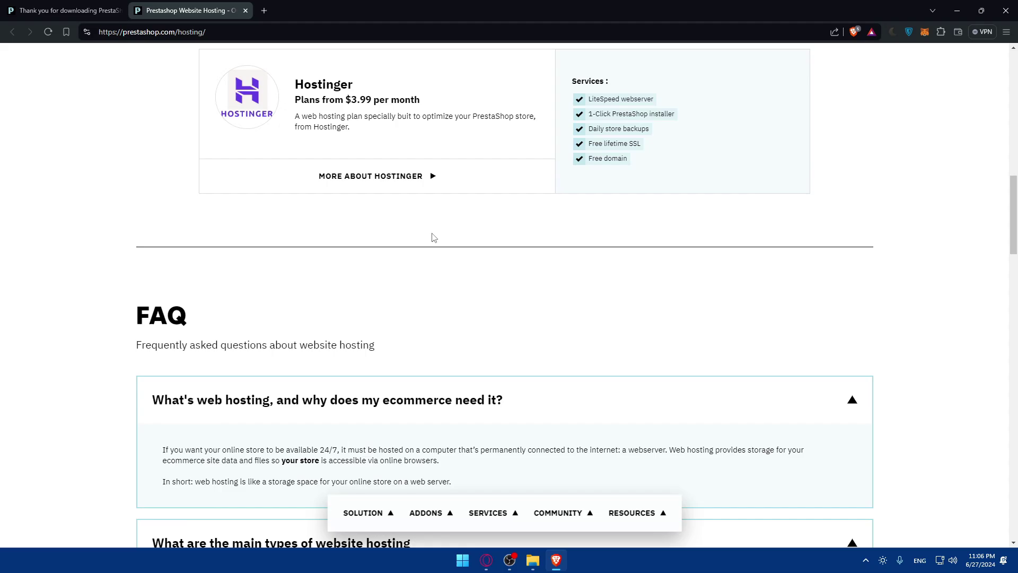
pyautogui.click(245, 10)
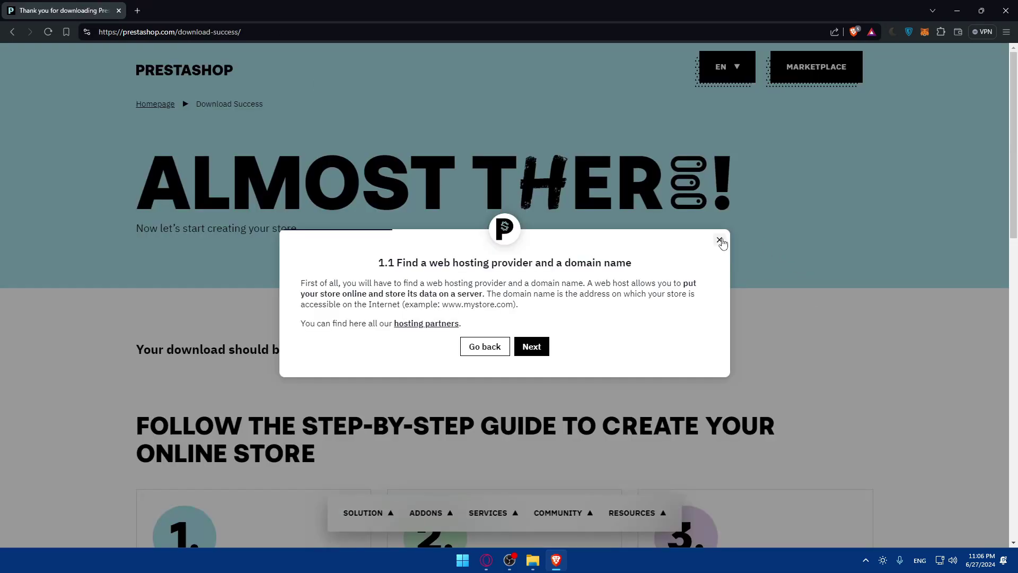
# Dismiss the hosting-provider step and start the Step 1 installation guide at finding a host
pyautogui.click(719, 240)
pyautogui.scroll(-5, 477, 292)
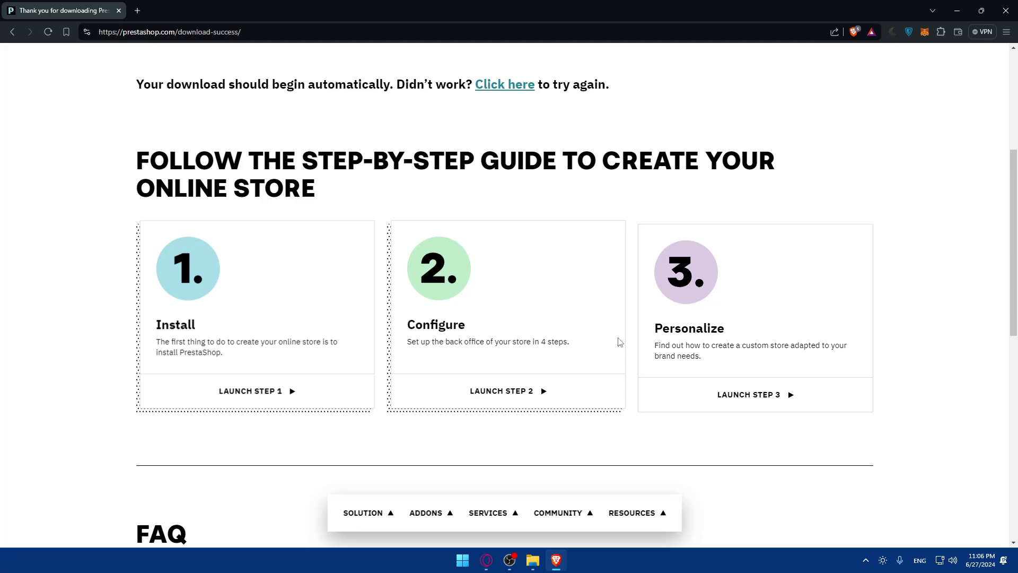
pyautogui.click(261, 395)
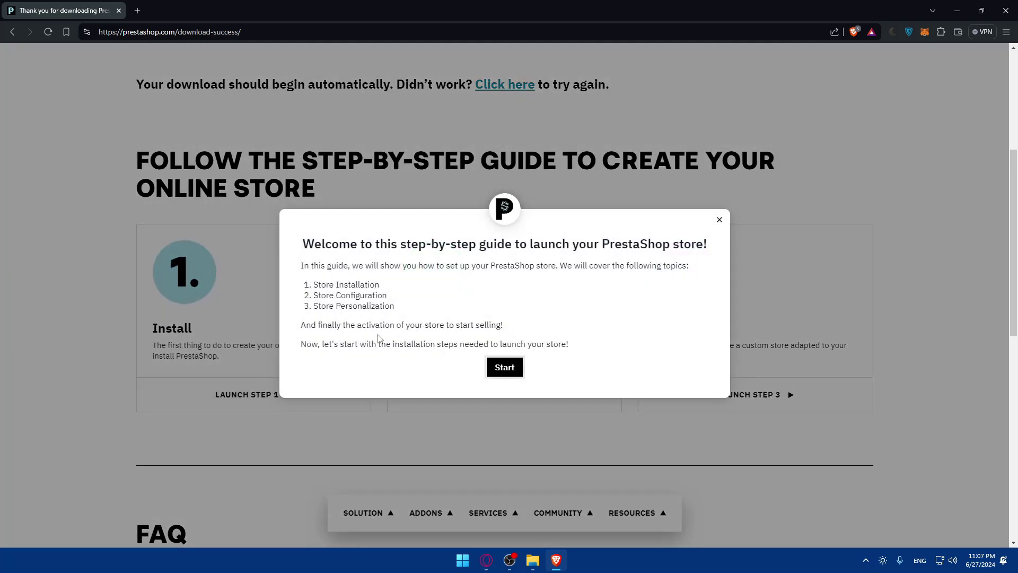
pyautogui.moveTo(305, 277)
pyautogui.mouseDown()
pyautogui.moveTo(548, 327)
pyautogui.moveTo(307, 282)
pyautogui.mouseUp()
pyautogui.click(491, 312)
pyautogui.click(512, 367)
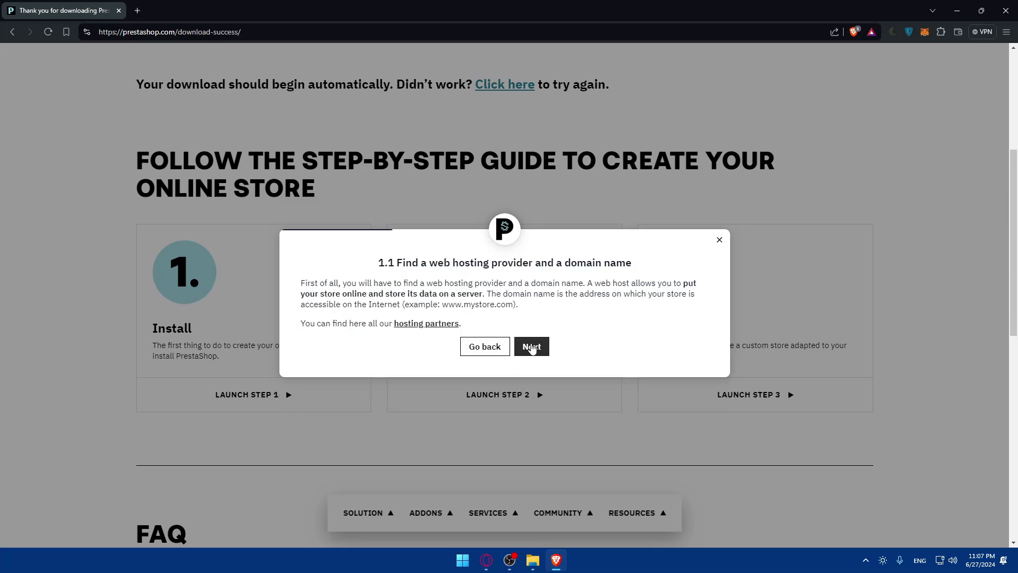
# Advance to the installation-method choice and view the Manual Installation instructions
pyautogui.click(532, 347)
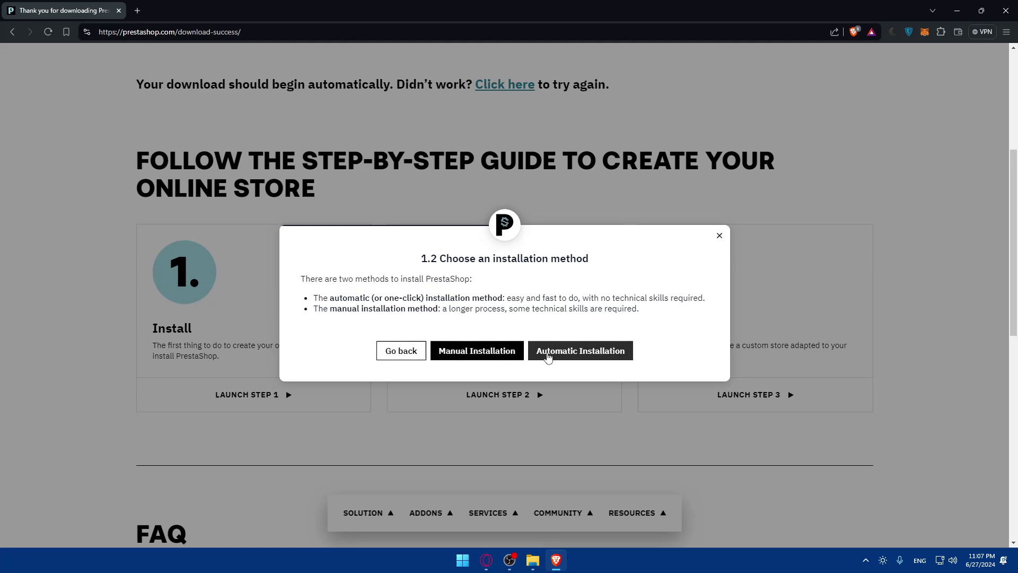
pyautogui.click(496, 347)
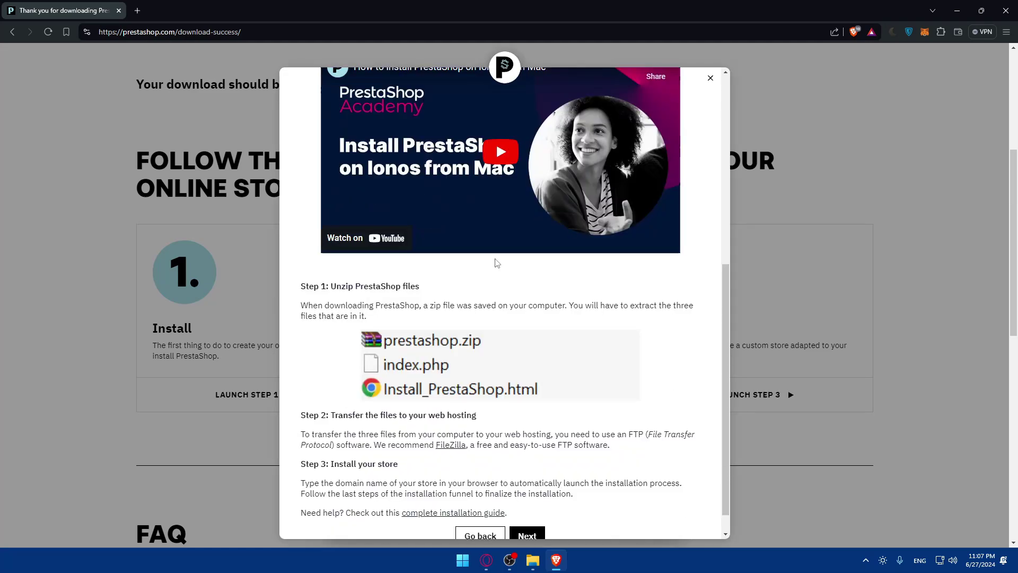
pyautogui.hotkey('alt', 'Left')
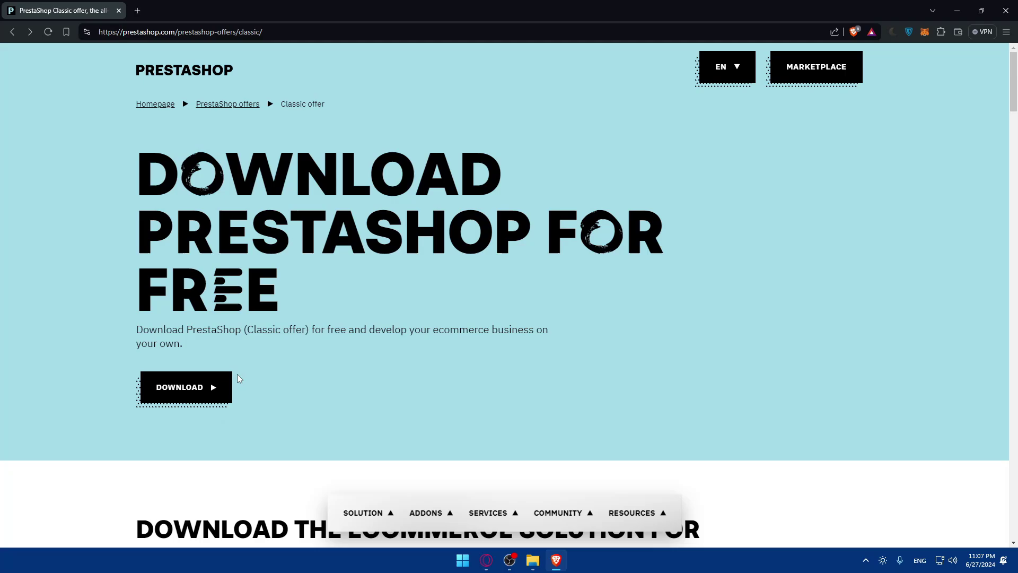
pyautogui.scroll(-8, 257, 355)
pyautogui.hotkey('alt', 'Right')
# Return to the method choice and view the Automatic installation guide with its Ionos video
pyautogui.scroll(-10, 348, 370)
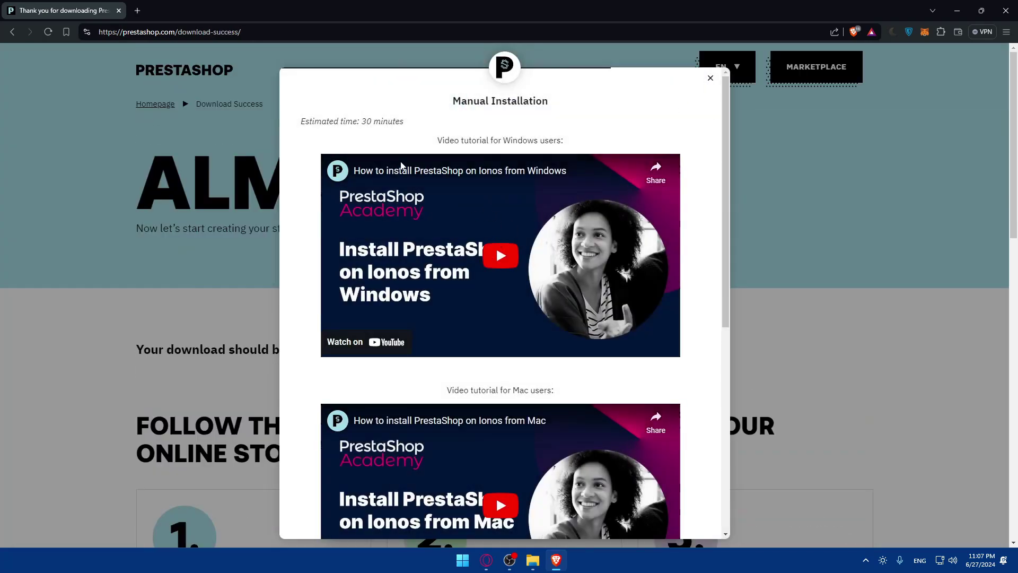
pyautogui.scroll(-7, 476, 510)
pyautogui.click(476, 509)
pyautogui.click(588, 348)
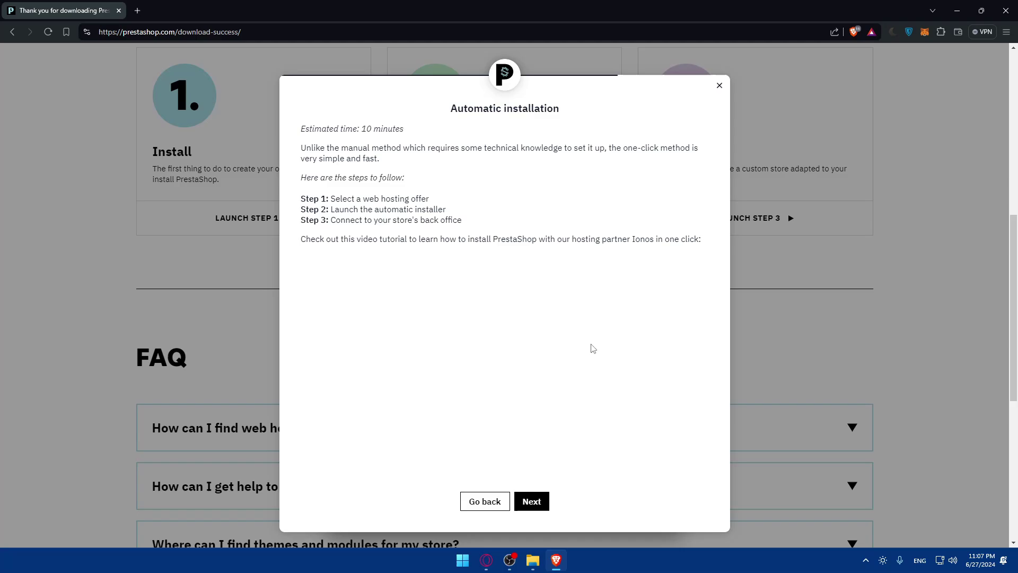
pyautogui.scroll(-5, 367, 234)
pyautogui.scroll(2, 367, 234)
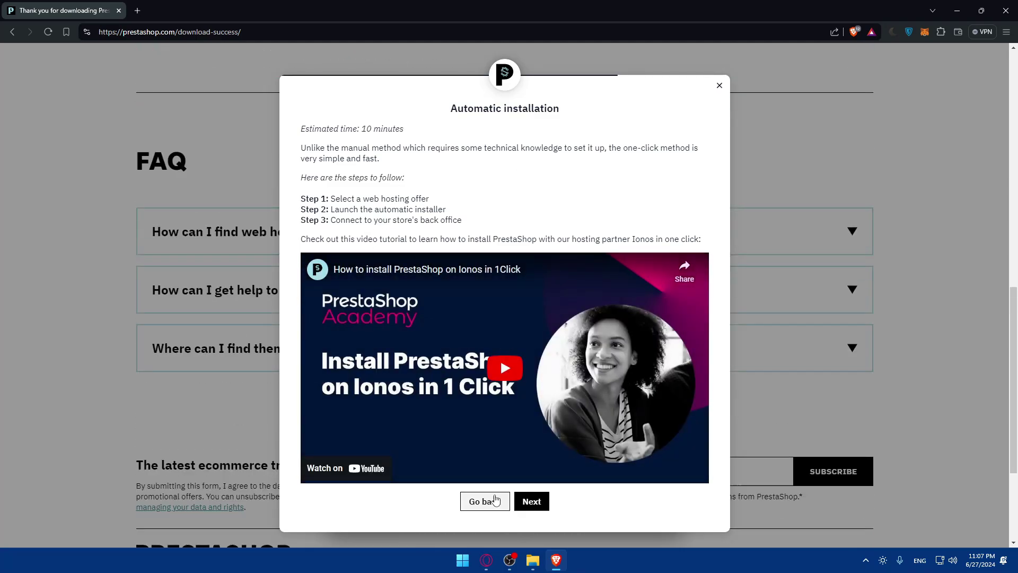
pyautogui.click(720, 86)
pyautogui.scroll(6, 482, 221)
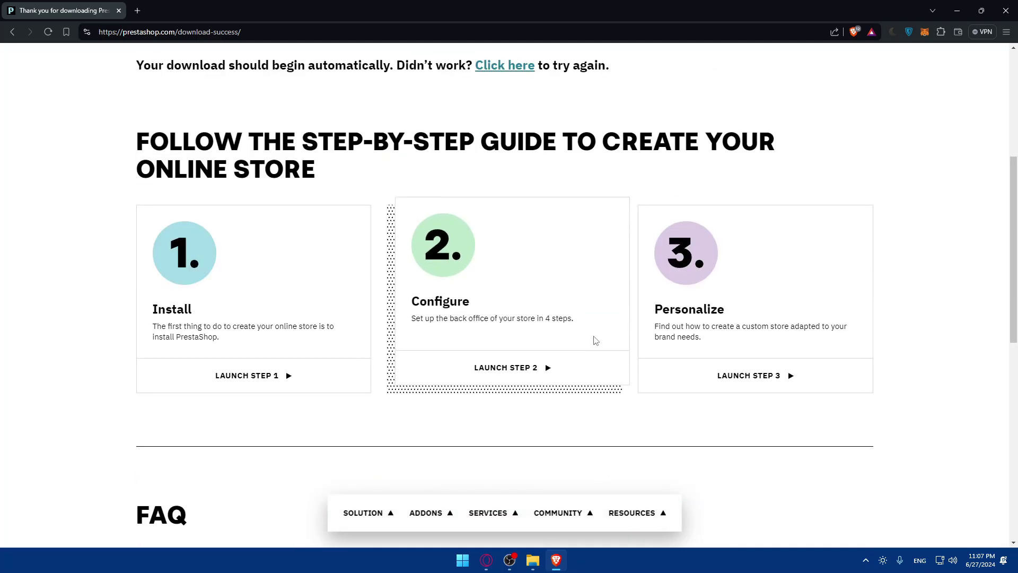
pyautogui.click(519, 373)
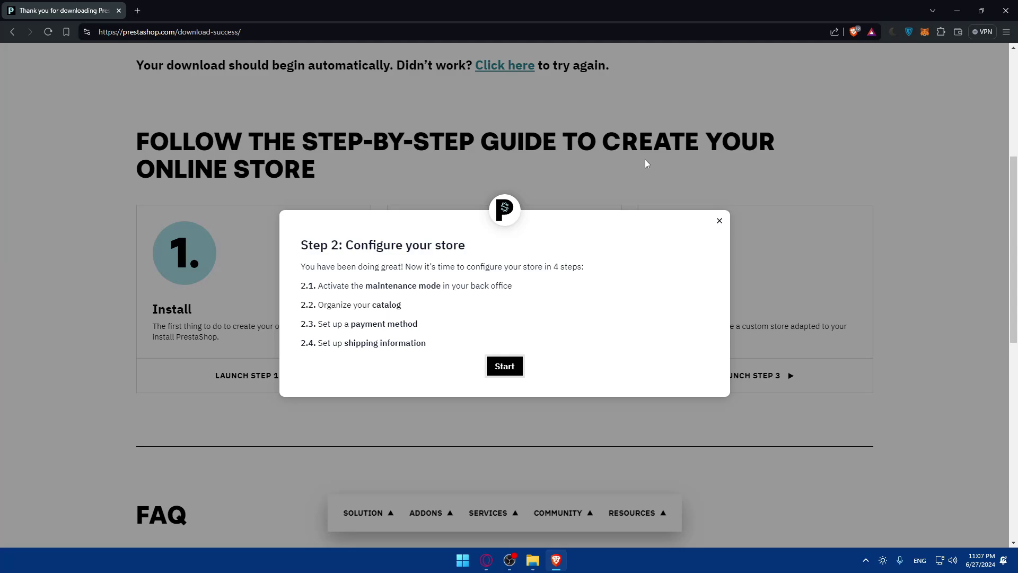
pyautogui.click(719, 221)
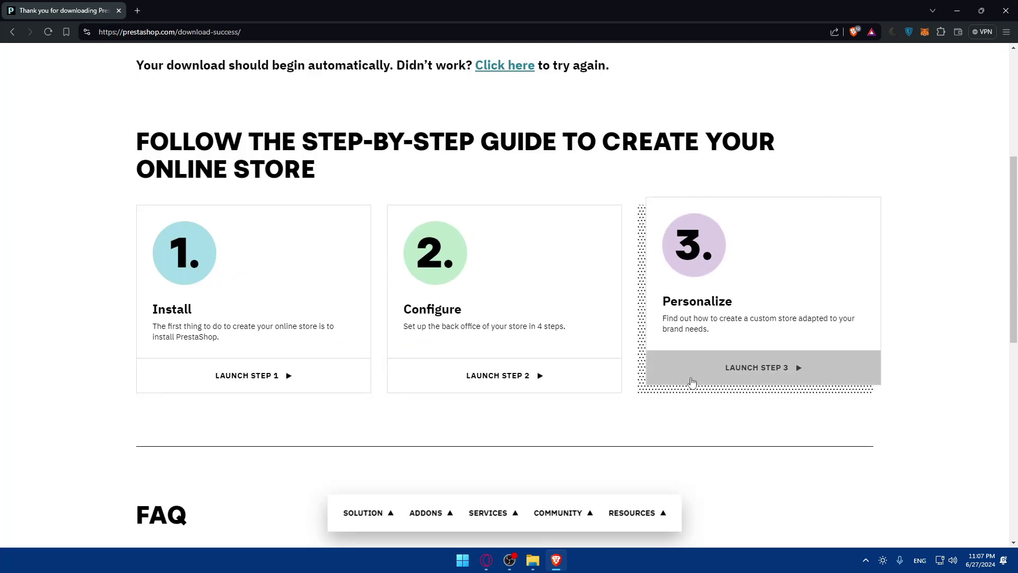
pyautogui.click(702, 371)
pyautogui.moveTo(305, 293); pyautogui.dragTo(554, 341)
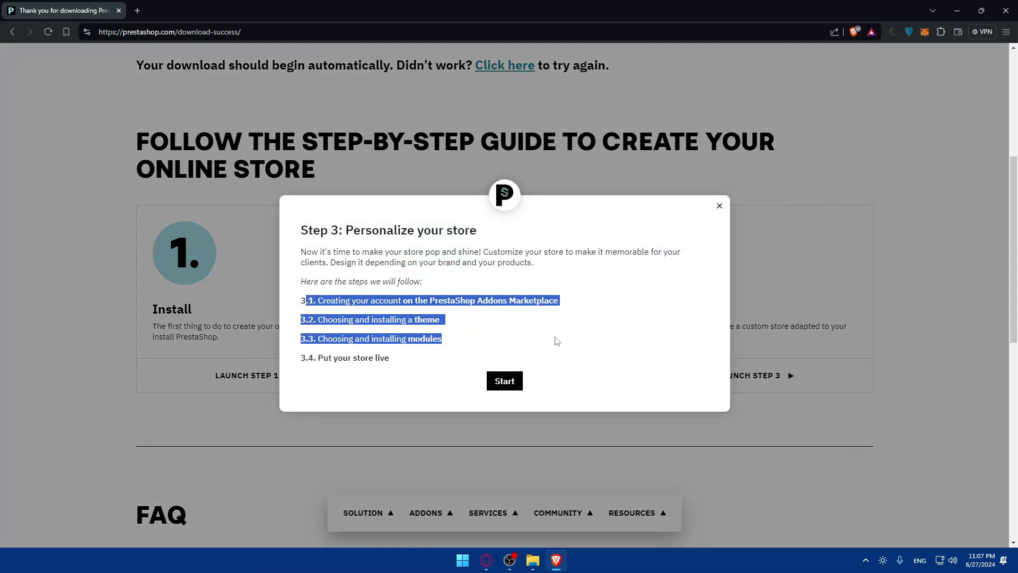
pyautogui.click(576, 334)
pyautogui.click(720, 206)
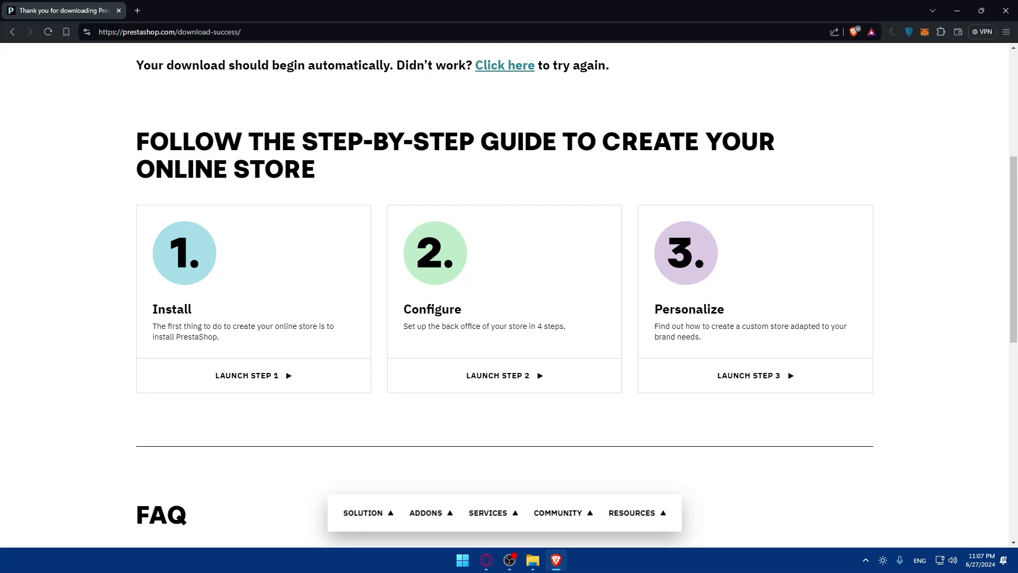
# Go back twice to the offers overview and open the Hosted offer page to read its benefits
pyautogui.hotkey('alt', 'Left')
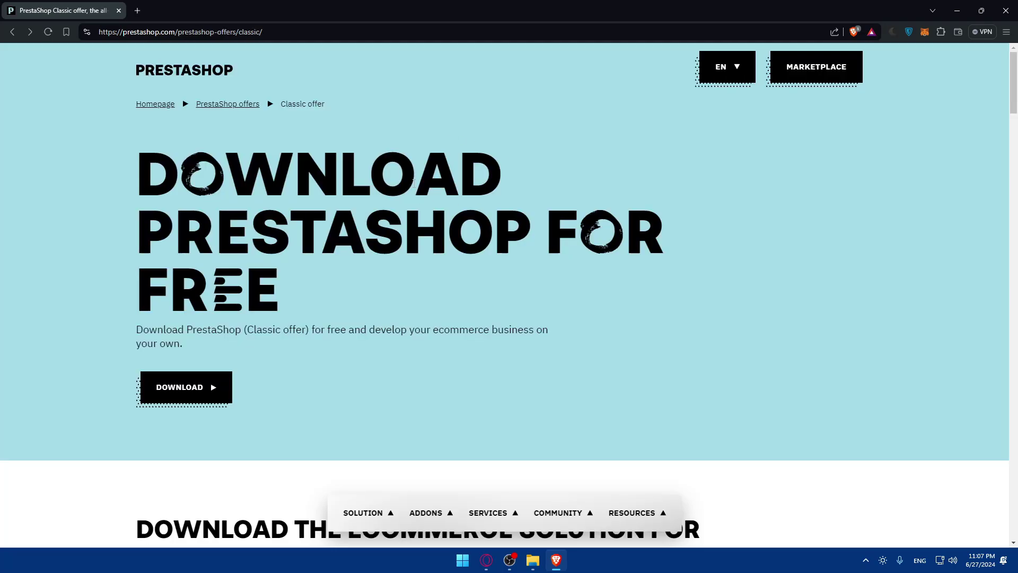
pyautogui.hotkey('alt', 'Left')
pyautogui.scroll(-6, 397, 229)
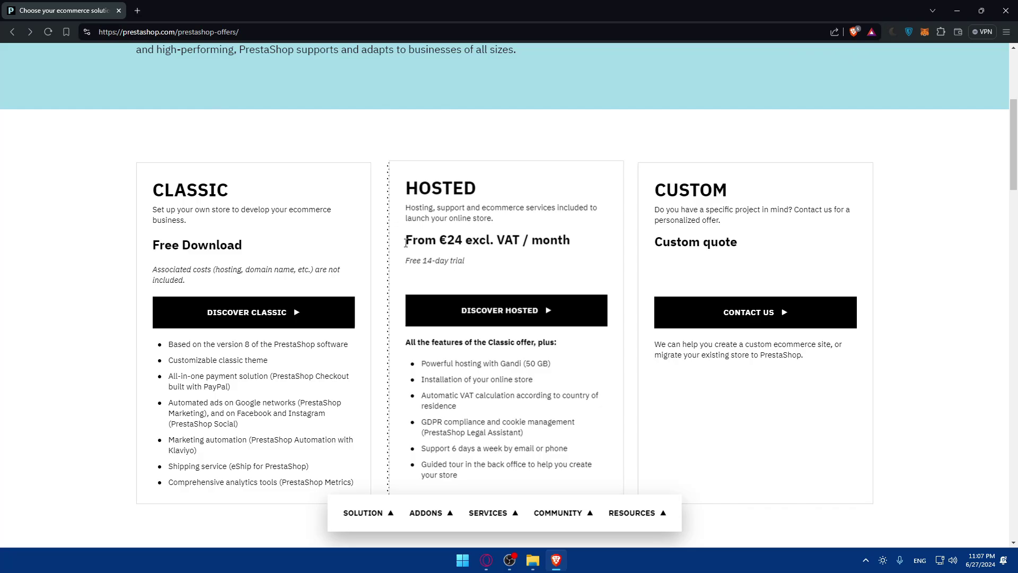
pyautogui.click(480, 220)
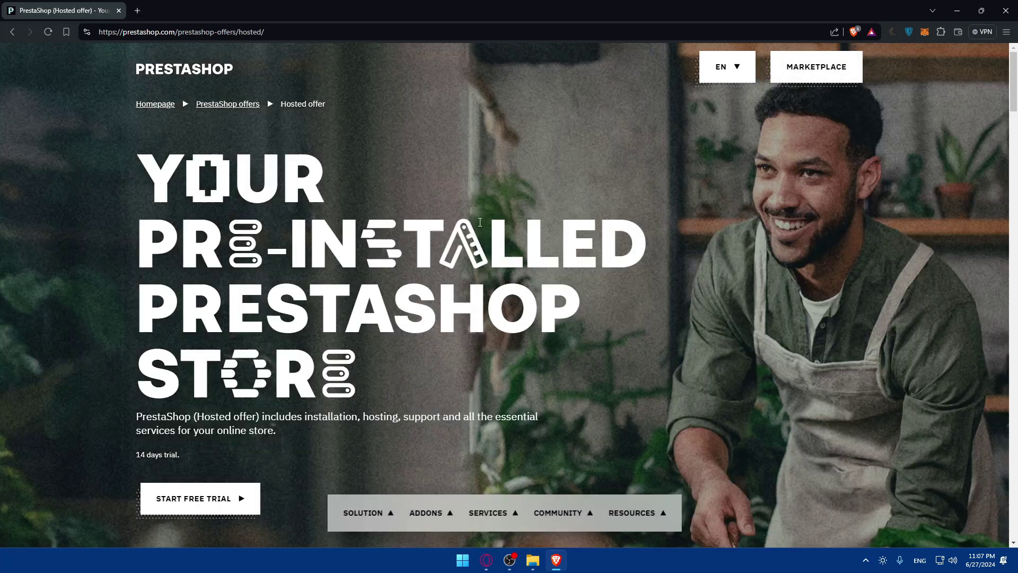
pyautogui.scroll(-3, 479, 221)
pyautogui.scroll(-14, 473, 240)
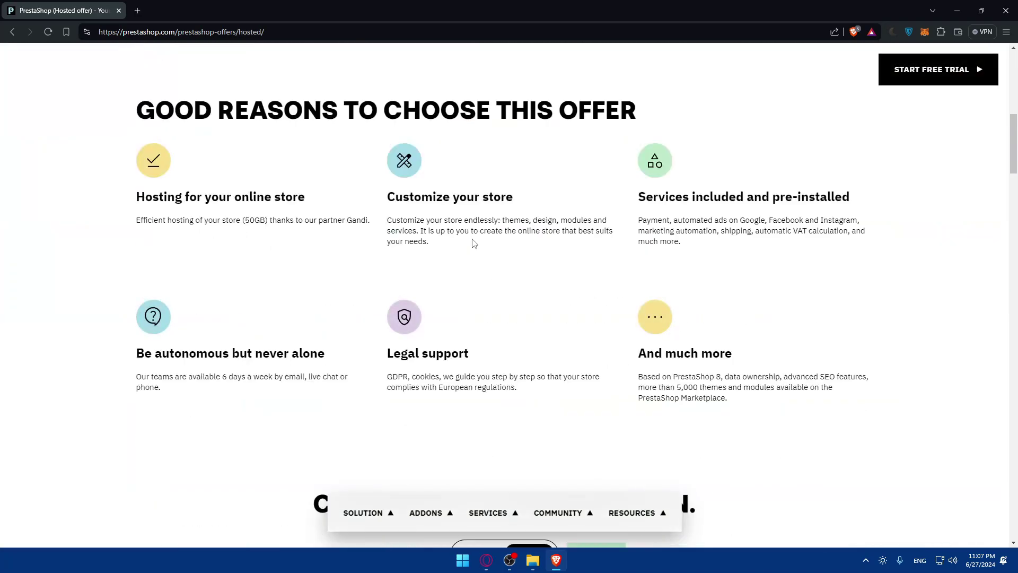
# Start the Hosted free trial and create a PrestaShop account through Google sign-in
pyautogui.click(479, 287)
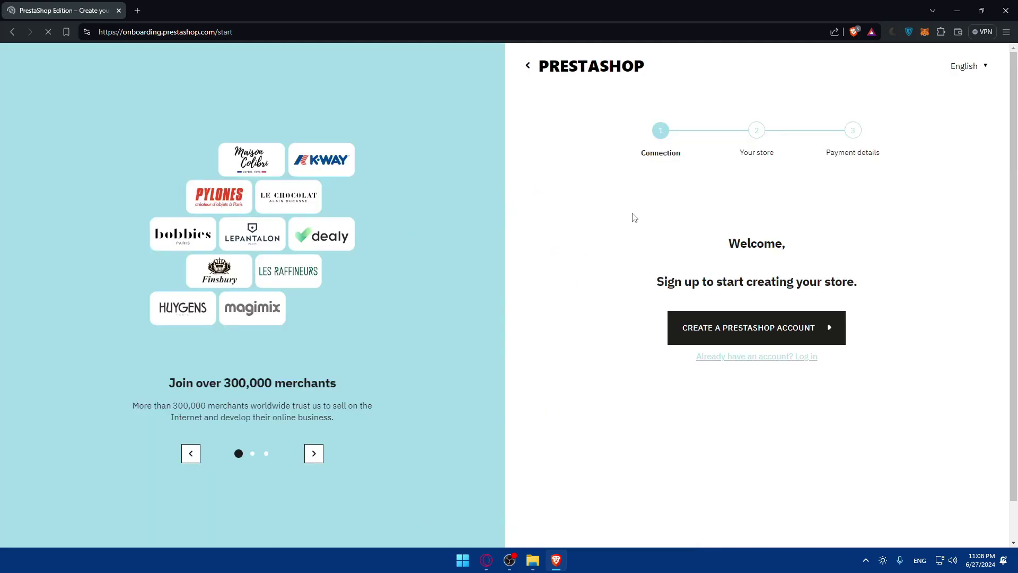
pyautogui.moveTo(644, 155); pyautogui.dragTo(903, 155)
pyautogui.click(903, 155)
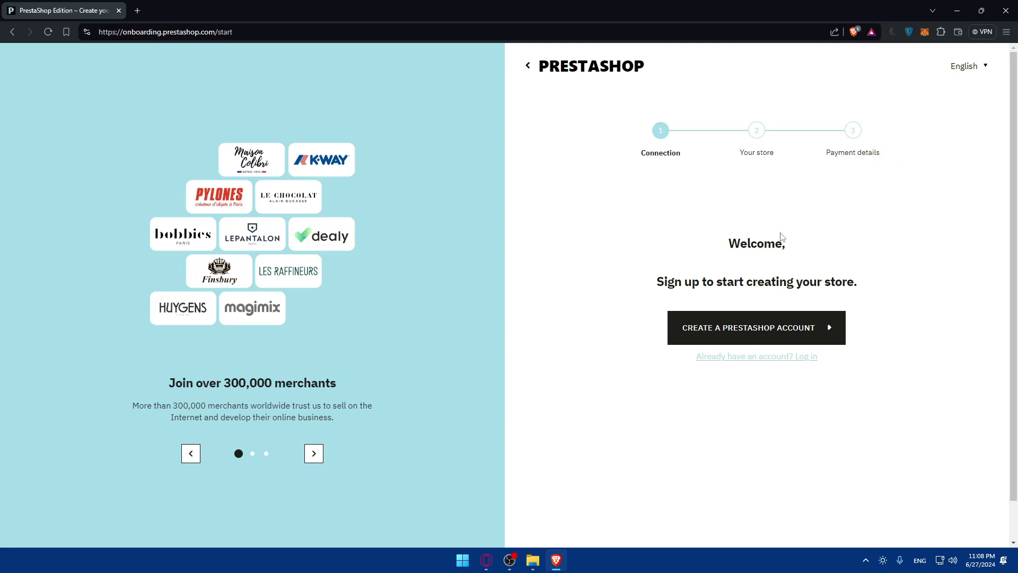
pyautogui.click(784, 328)
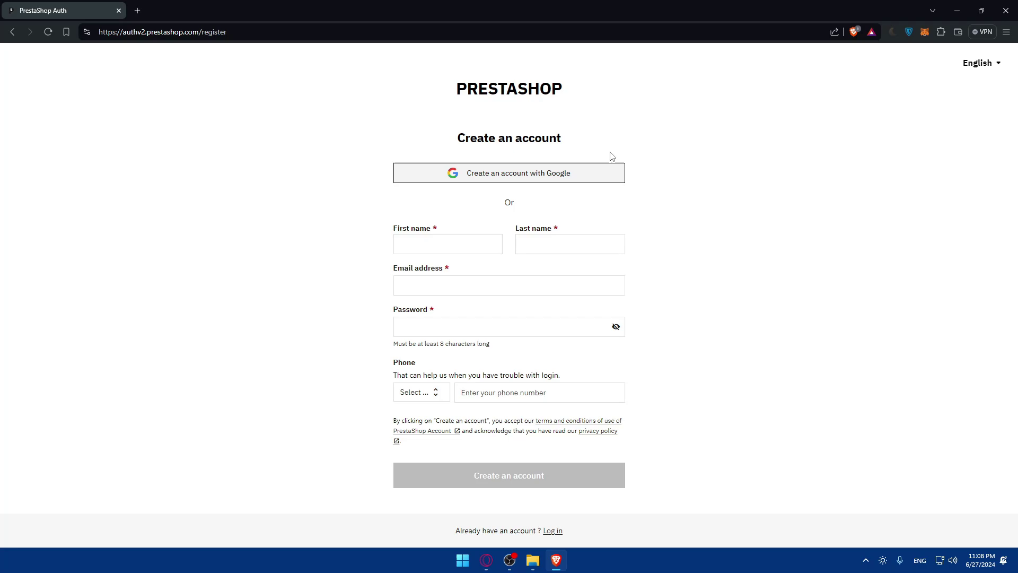
pyautogui.click(591, 177)
pyautogui.click(587, 220)
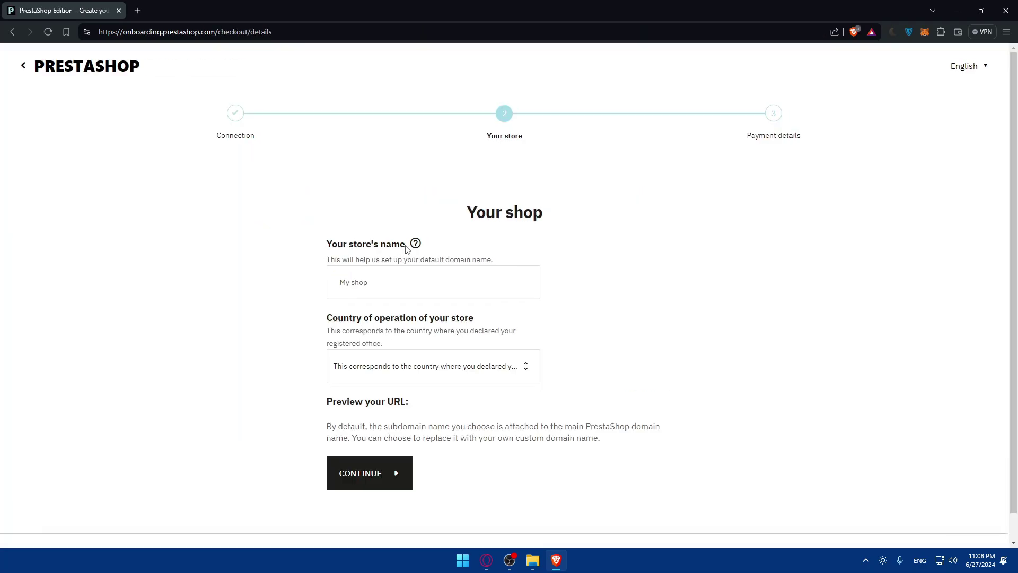
# Enter 'Omix' as the store name and choose United States, noting the omix.mypresta.shop address
pyautogui.click(387, 272)
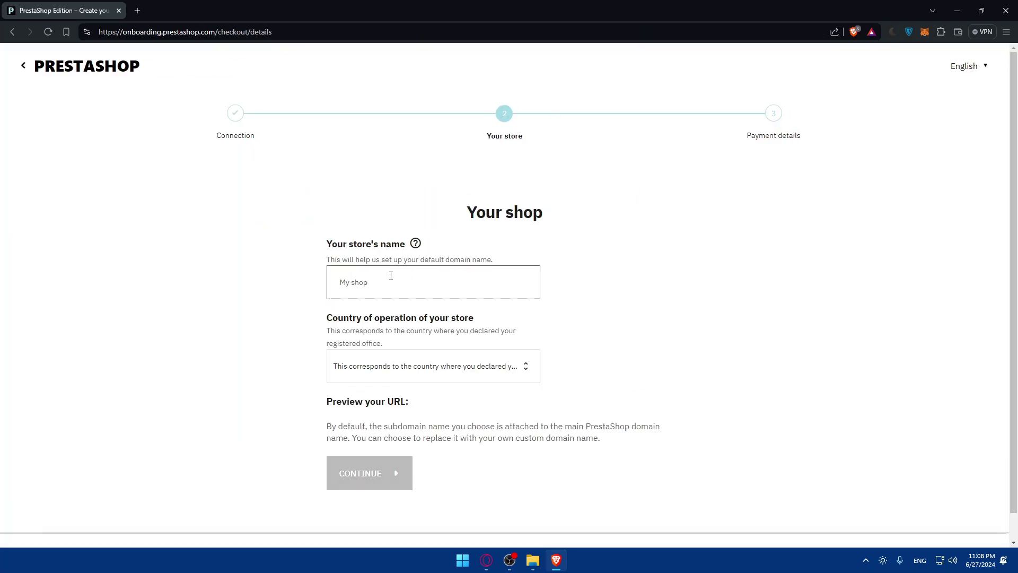
pyautogui.write('Omix')
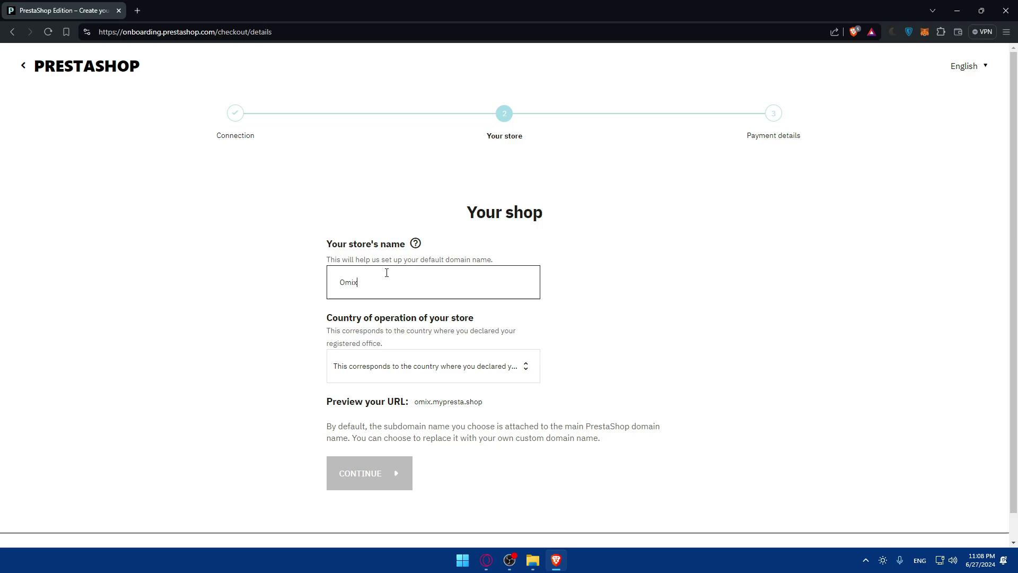
pyautogui.click(388, 360)
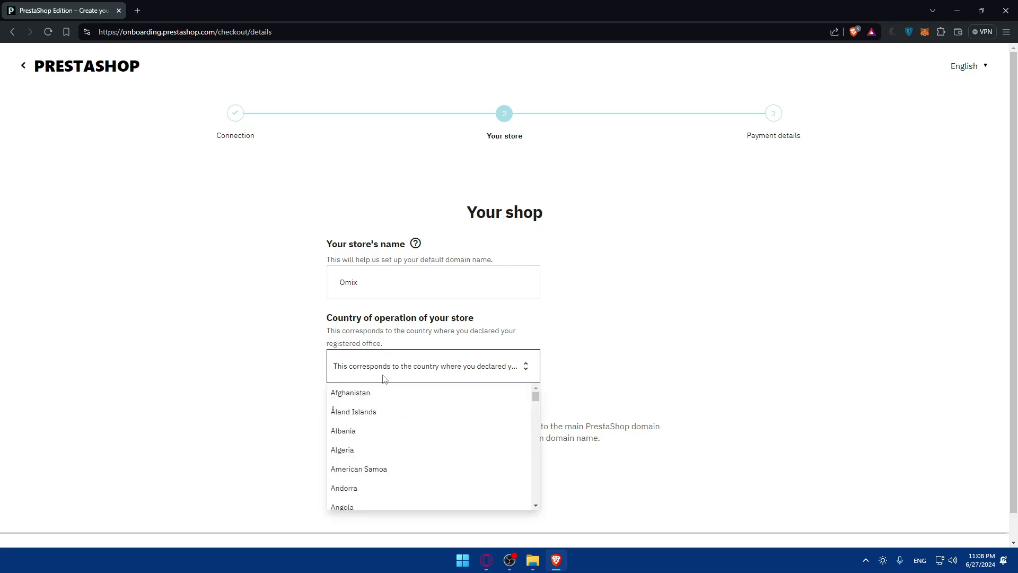
pyautogui.scroll(-3, 396, 402)
pyautogui.scroll(3, 398, 404)
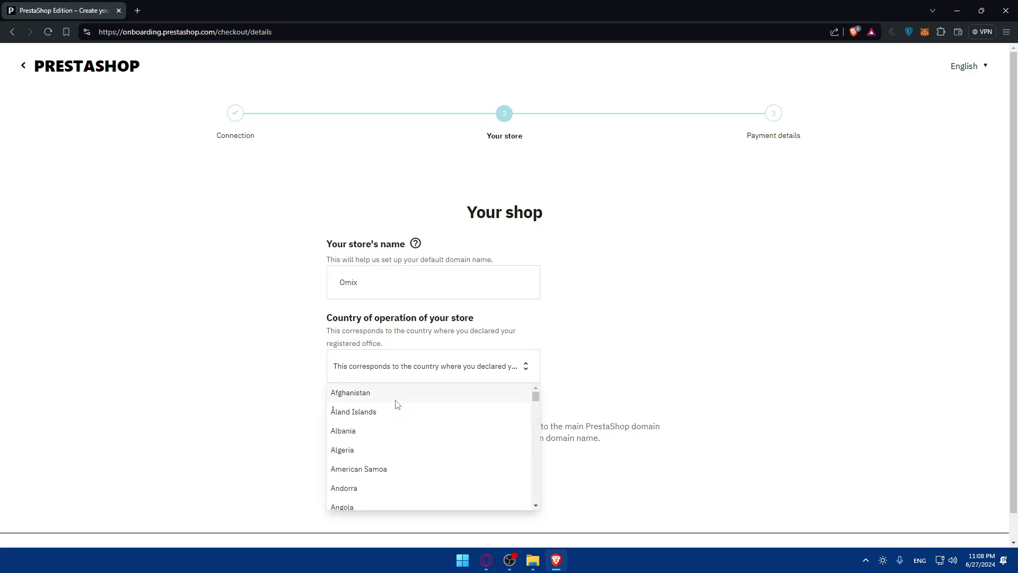
pyautogui.write('un')
pyautogui.scroll(-3, 404, 462)
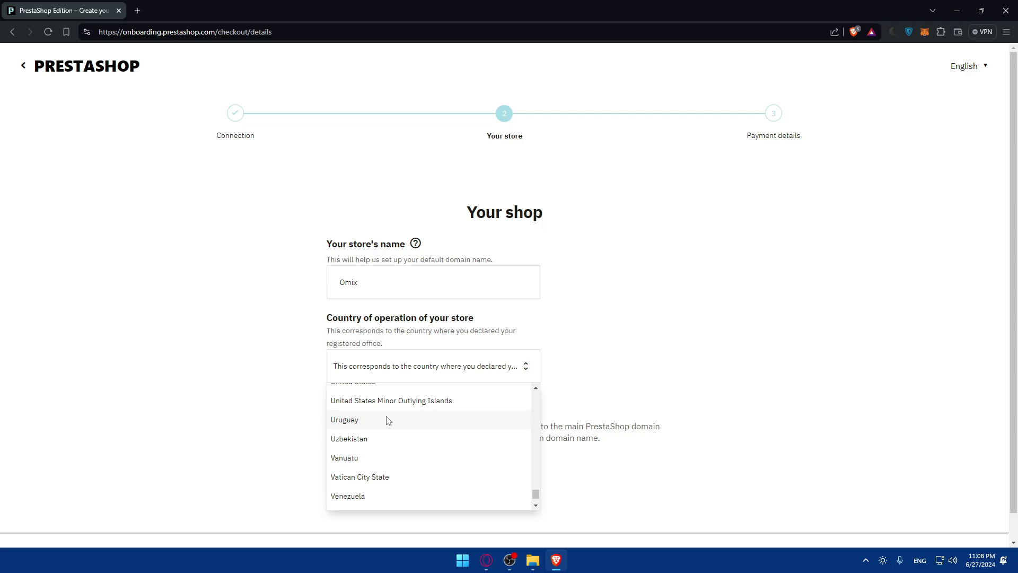
pyautogui.scroll(2, 391, 413)
pyautogui.click(389, 473)
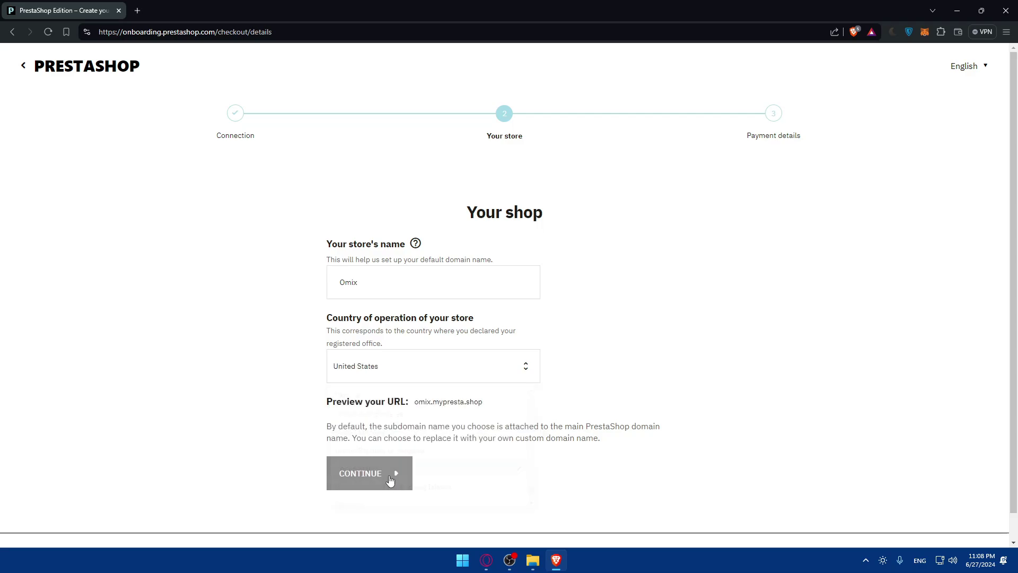
pyautogui.moveTo(337, 401); pyautogui.dragTo(480, 403)
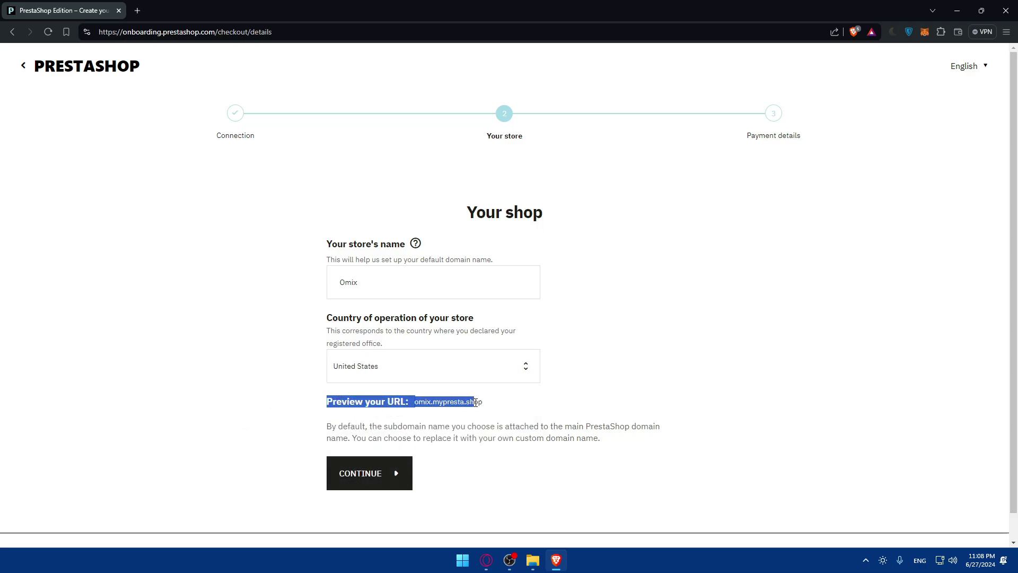
pyautogui.moveTo(415, 403); pyautogui.dragTo(484, 403)
pyautogui.click(456, 412)
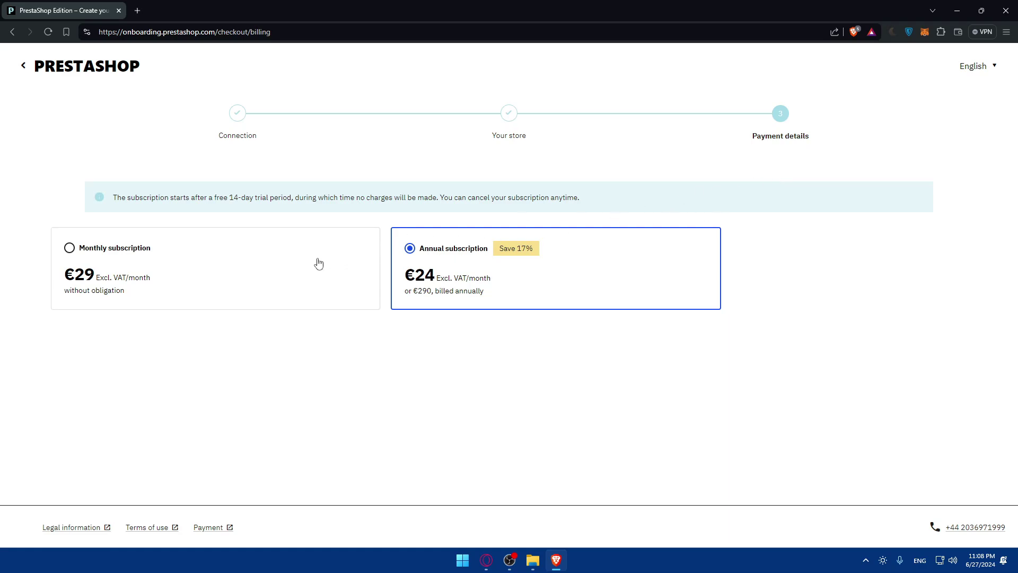
# Switch between the monthly and annual plans to compare prices, including the €290 yearly total
pyautogui.click(215, 261)
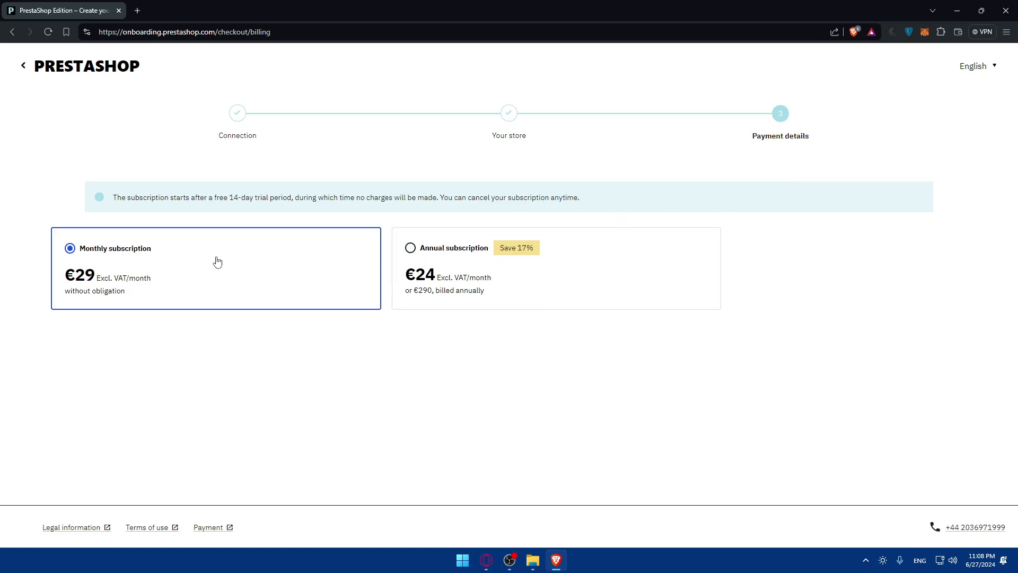
pyautogui.click(501, 258)
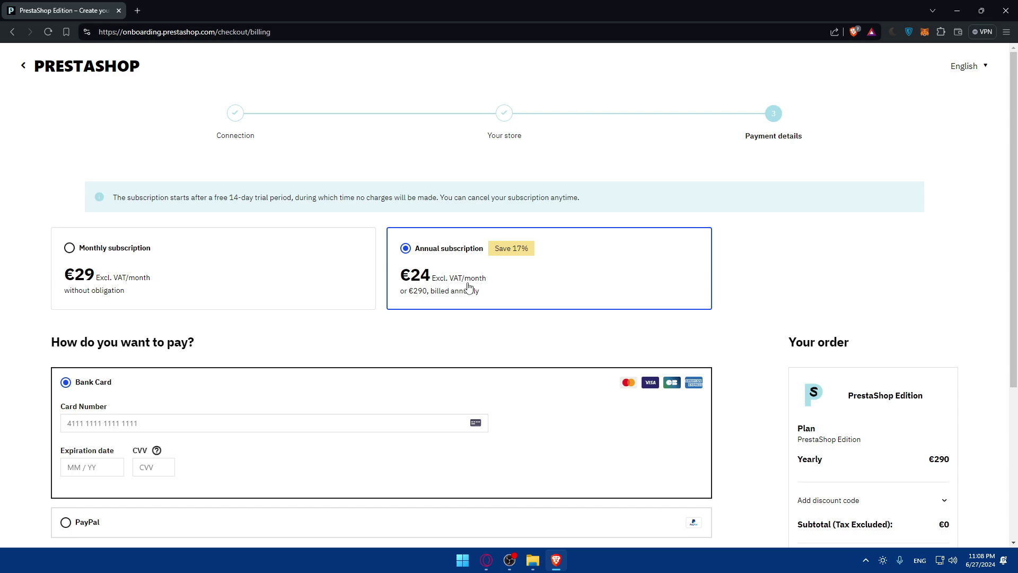
pyautogui.scroll(-2, 466, 270)
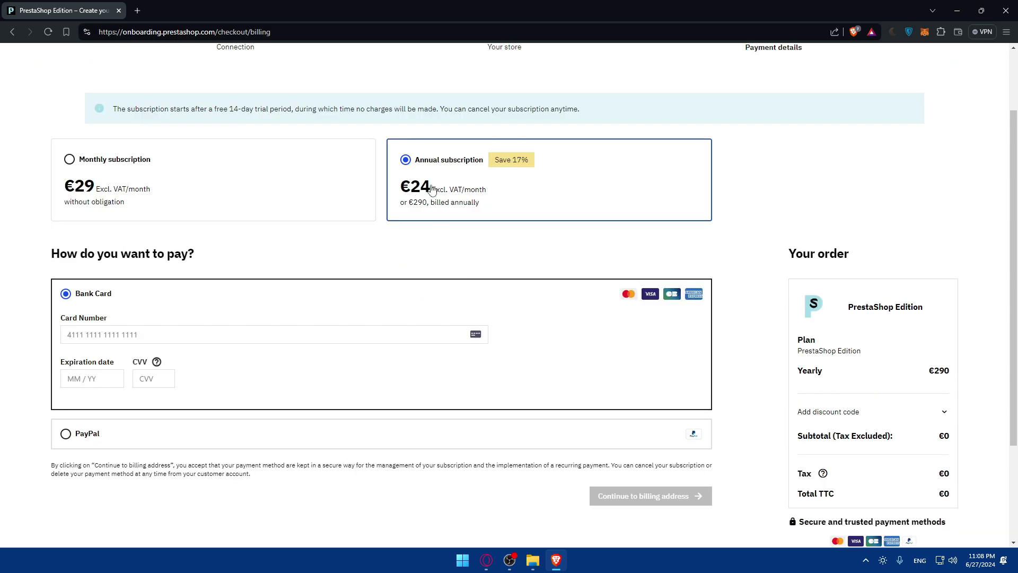
pyautogui.click(73, 178)
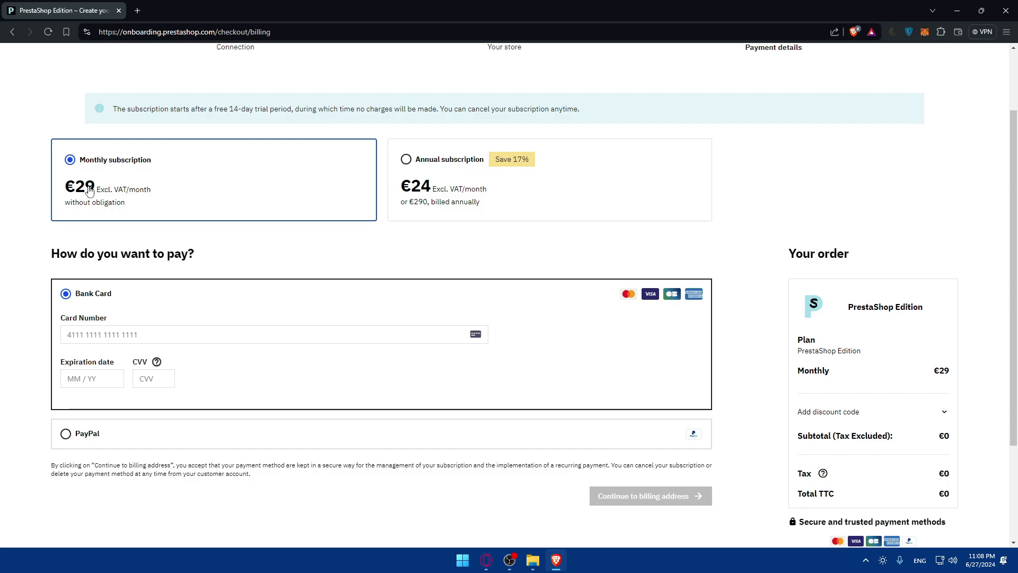
pyautogui.click(438, 190)
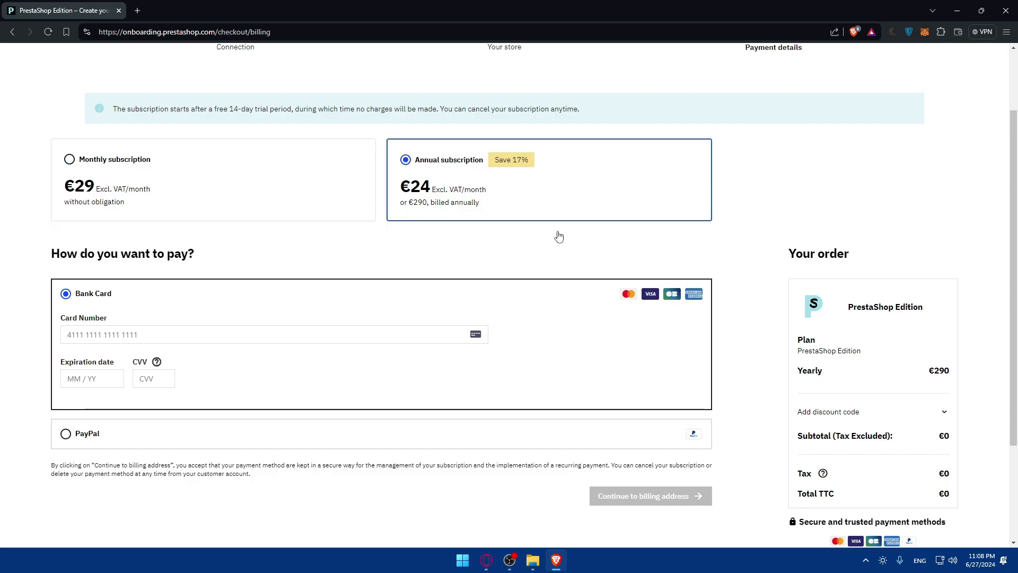
pyautogui.moveTo(928, 375); pyautogui.dragTo(952, 376)
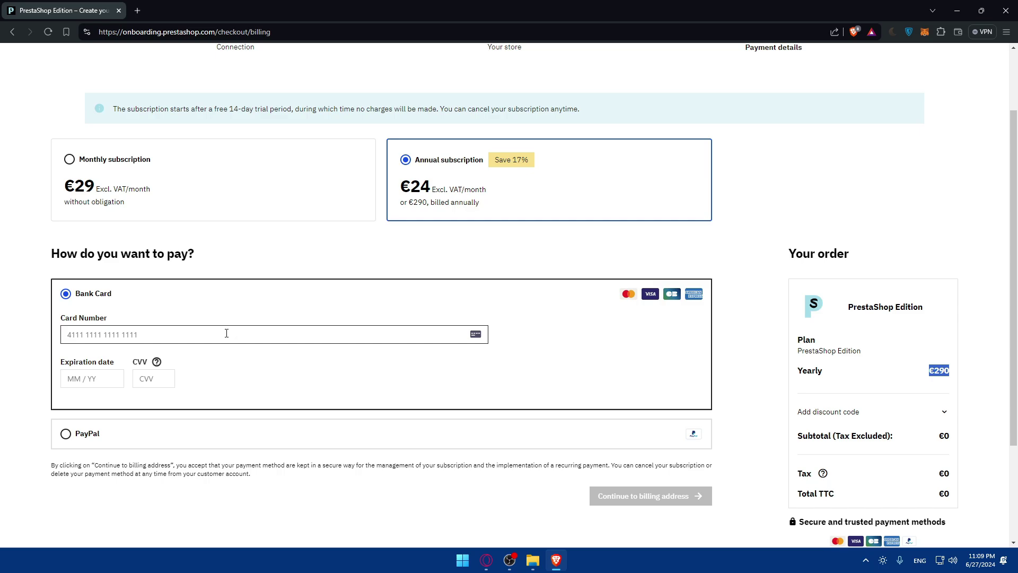
# Select PayPal as the payment method, then return to the Connection signup step
pyautogui.scroll(-2, 240, 286)
pyautogui.click(190, 336)
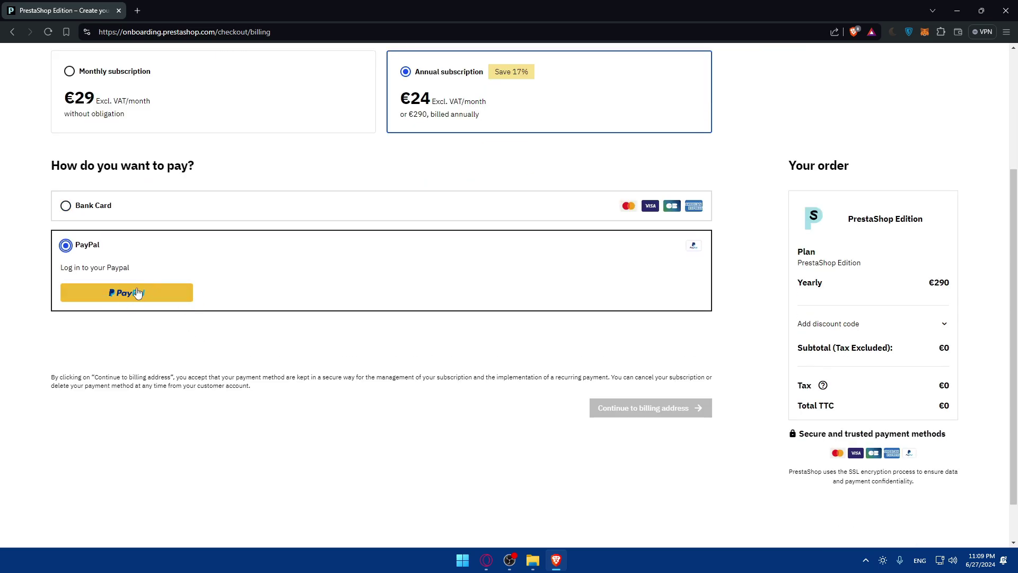
pyautogui.scroll(4, 465, 210)
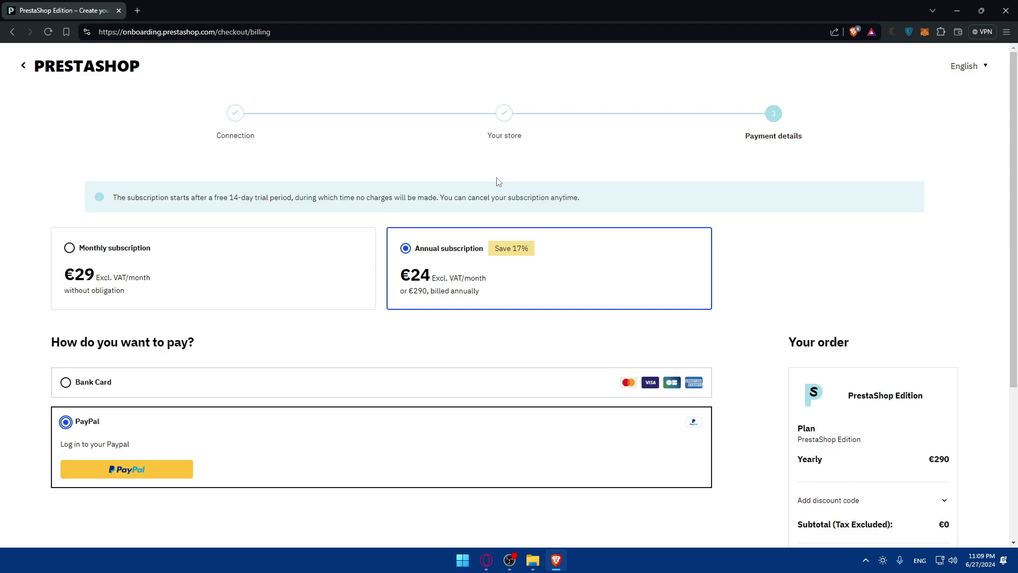
pyautogui.scroll(-5, 390, 177)
pyautogui.scroll(5, 391, 177)
pyautogui.click(230, 133)
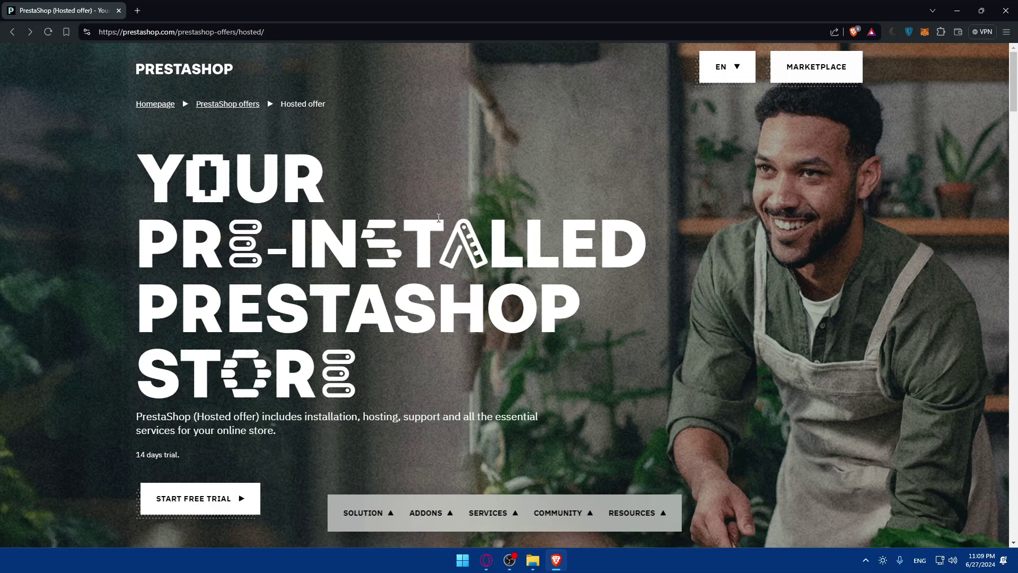
# Open the custom-project Contact Us form, scroll through it, then close its tab
pyautogui.scroll(-5, 592, 337)
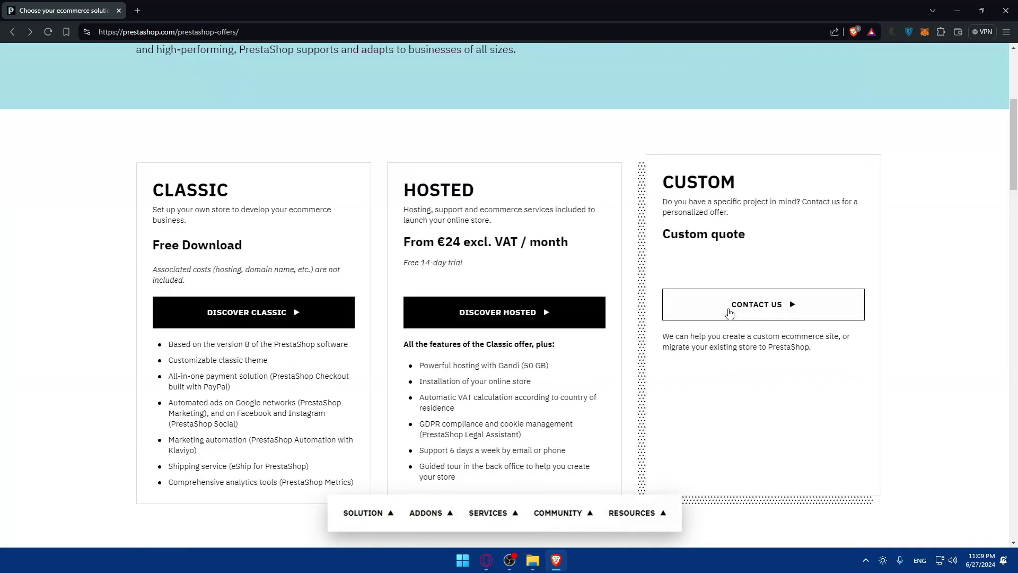
pyautogui.click(729, 312)
pyautogui.scroll(-3, 477, 265)
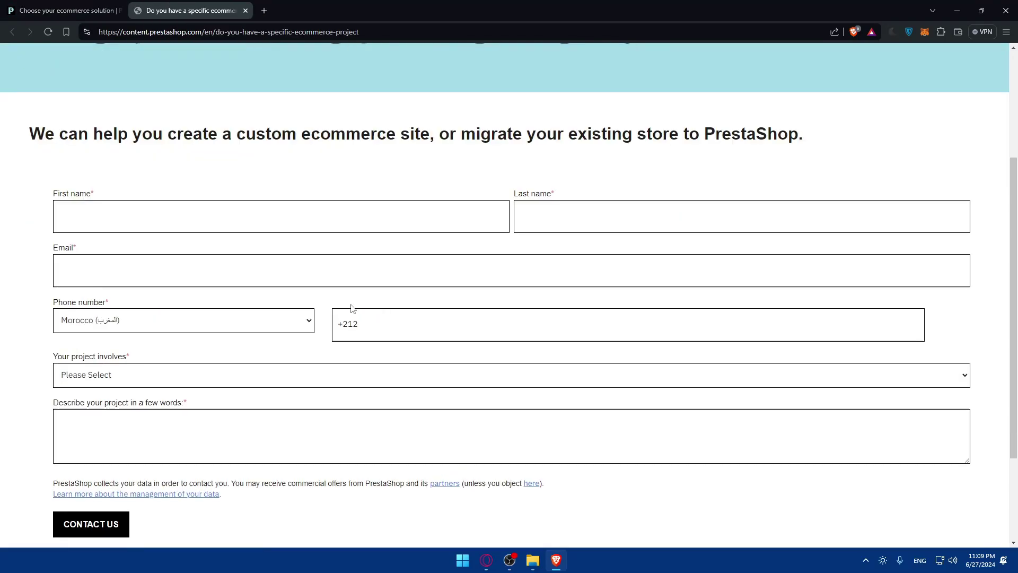
pyautogui.moveTo(40, 129); pyautogui.dragTo(377, 152)
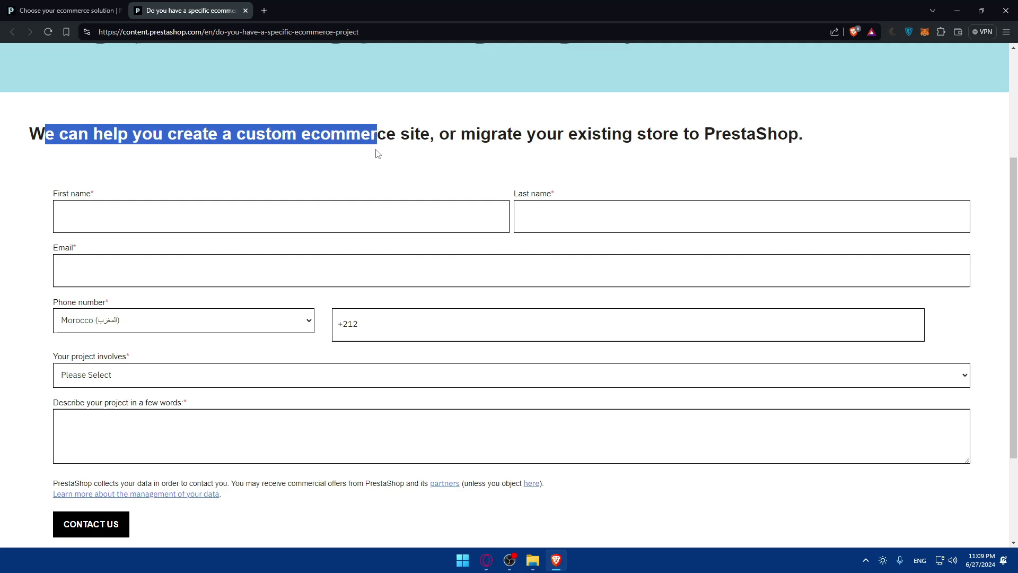
pyautogui.click(342, 154)
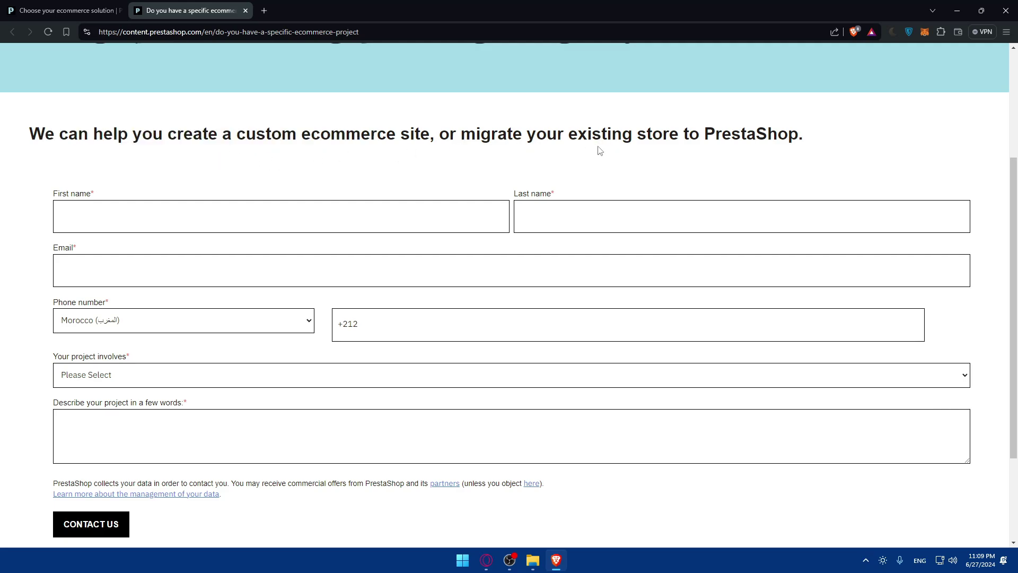
pyautogui.scroll(-2, 391, 192)
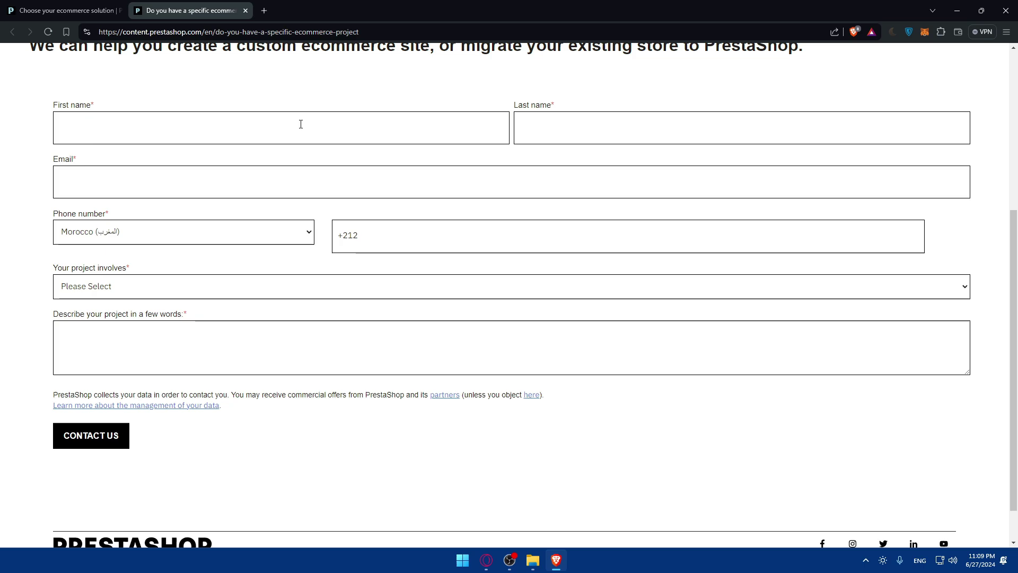
pyautogui.scroll(-1, 90, 275)
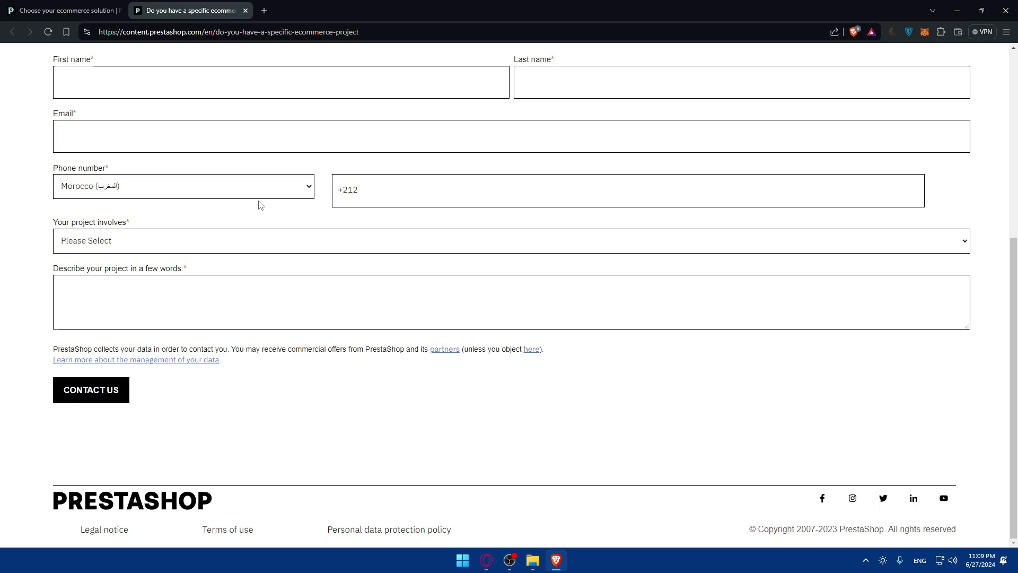
pyautogui.scroll(5, 268, 188)
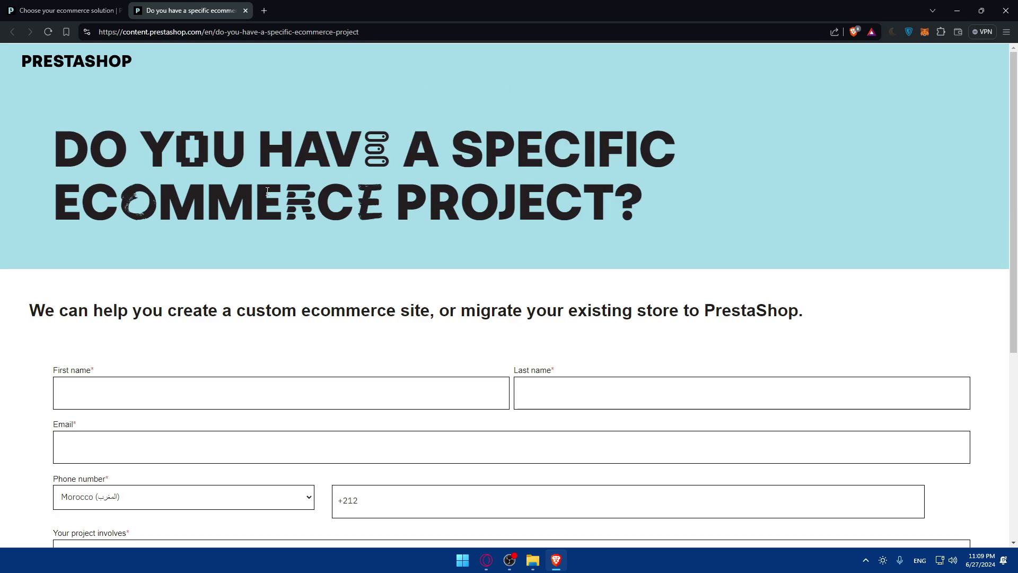
pyautogui.click(246, 10)
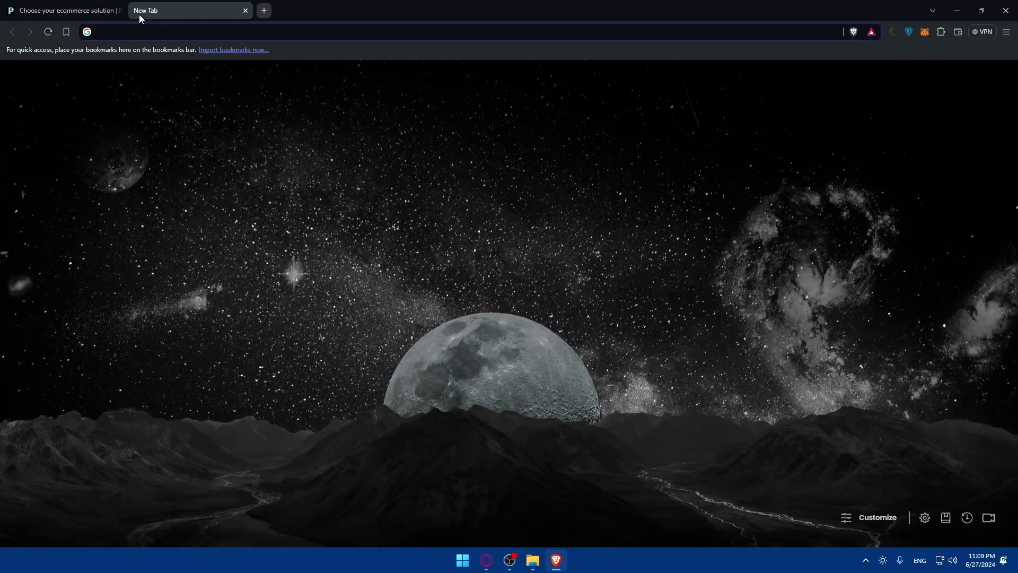
# Search Google for 'host prestashop locally'
pyautogui.write('start prest')
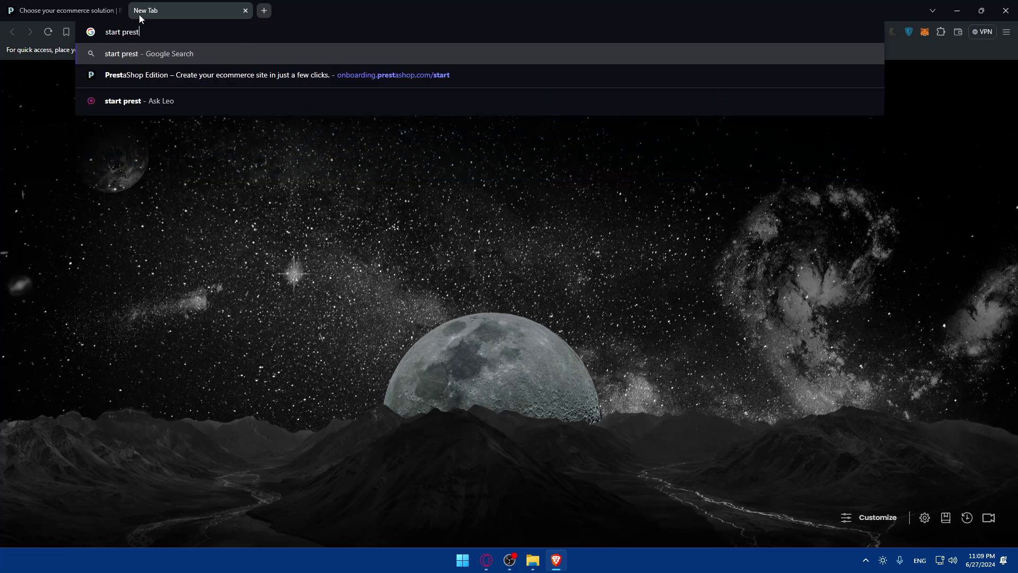
pyautogui.hotkey('ctrl', 'BackSpace')
pyautogui.hotkey('ctrl', 'BackSpace')
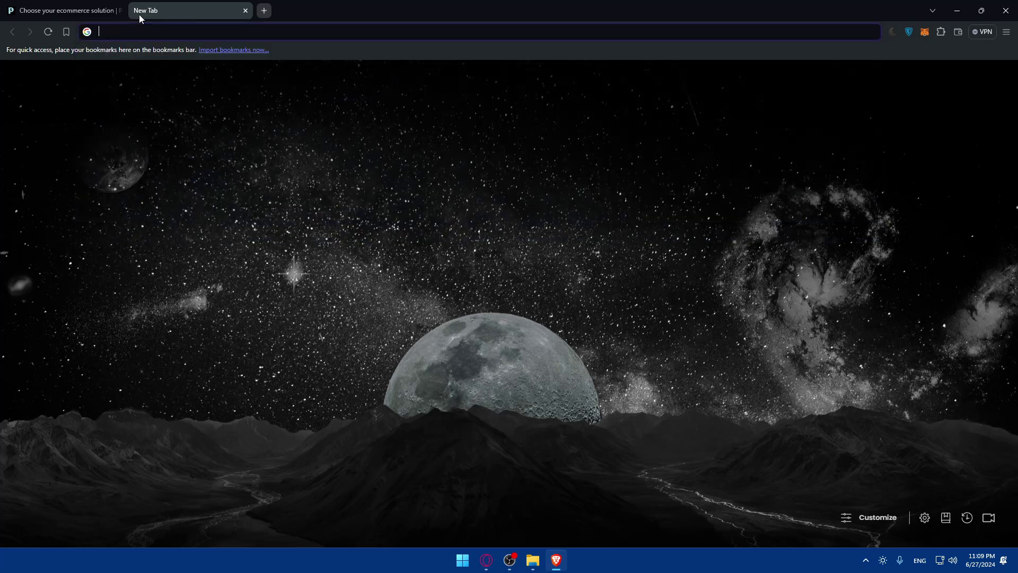
pyautogui.write('host pre')
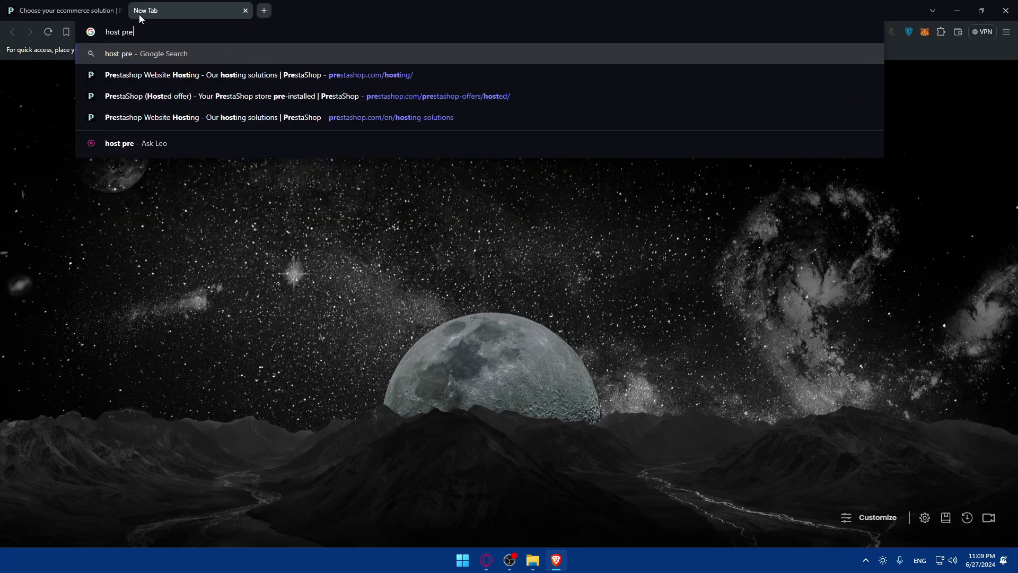
pyautogui.write('stashop locally')
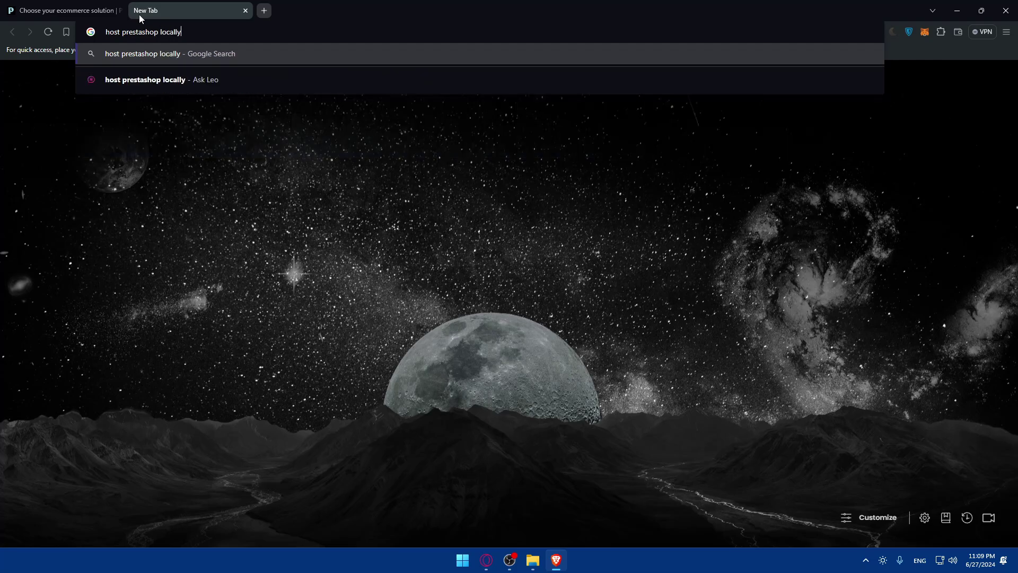
pyautogui.press('Return')
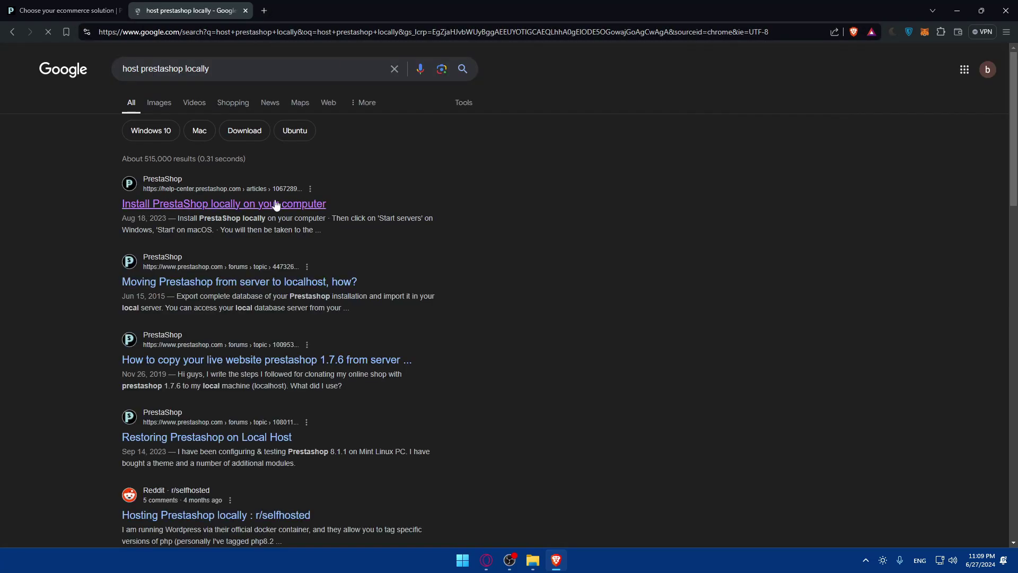
# Open the 'Install PrestaShop locally on your computer' result and read through the article
pyautogui.click(203, 206)
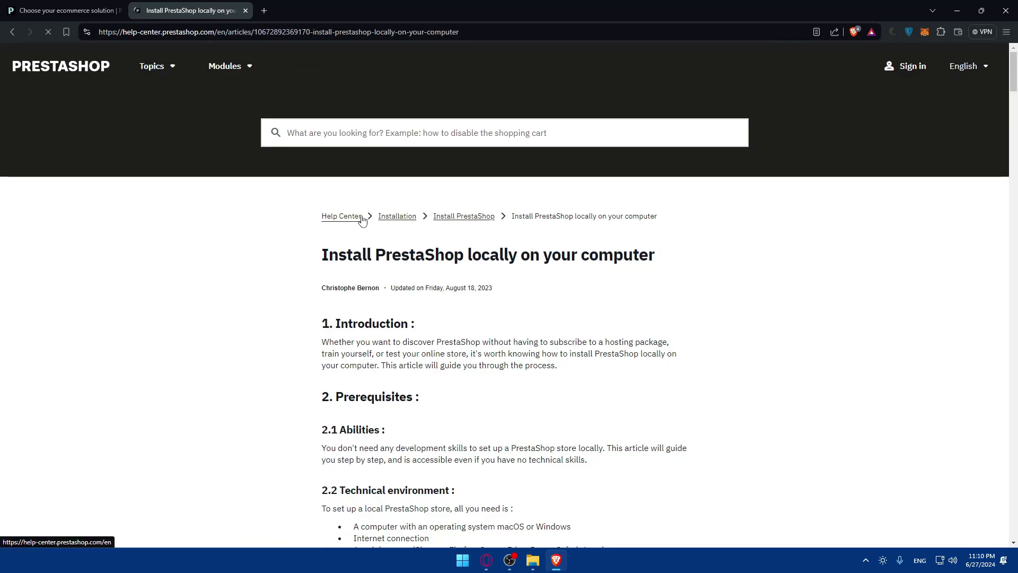
pyautogui.scroll(-20, 364, 220)
pyautogui.scroll(-20, 384, 197)
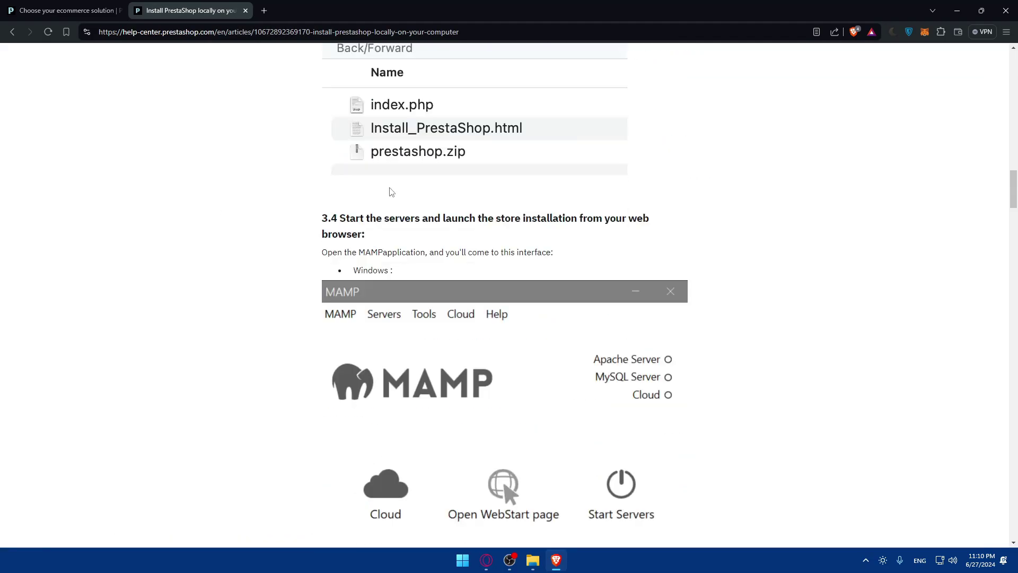
pyautogui.scroll(-20, 400, 180)
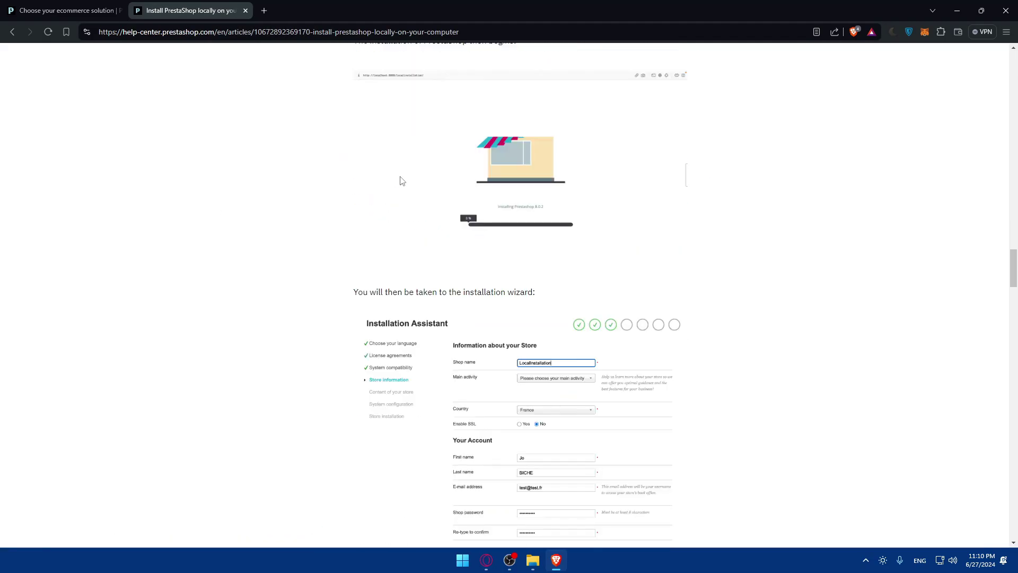
pyautogui.scroll(20, 402, 180)
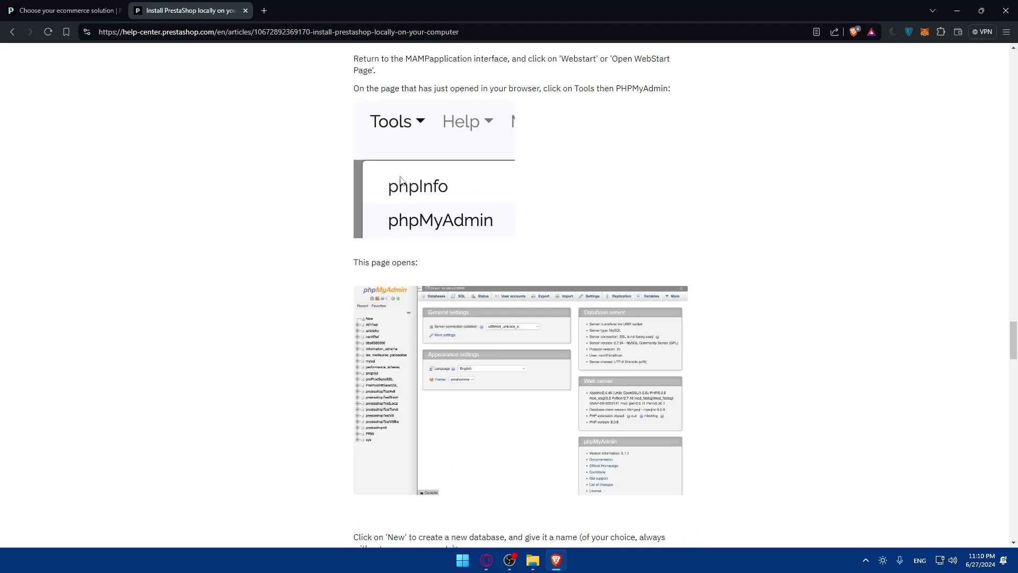
pyautogui.scroll(8, 401, 181)
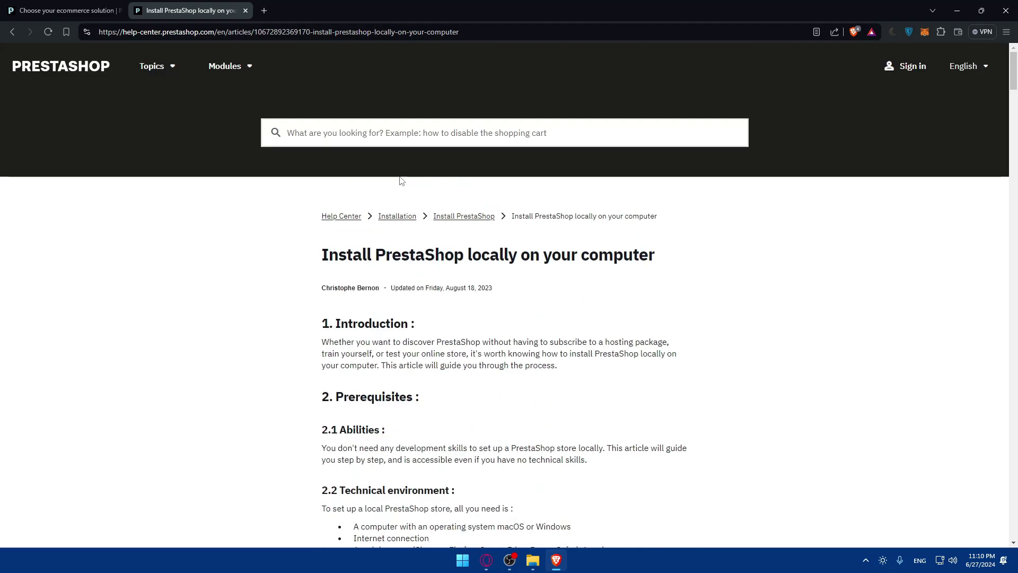
pyautogui.scroll(-2, 398, 176)
pyautogui.scroll(-3, 397, 235)
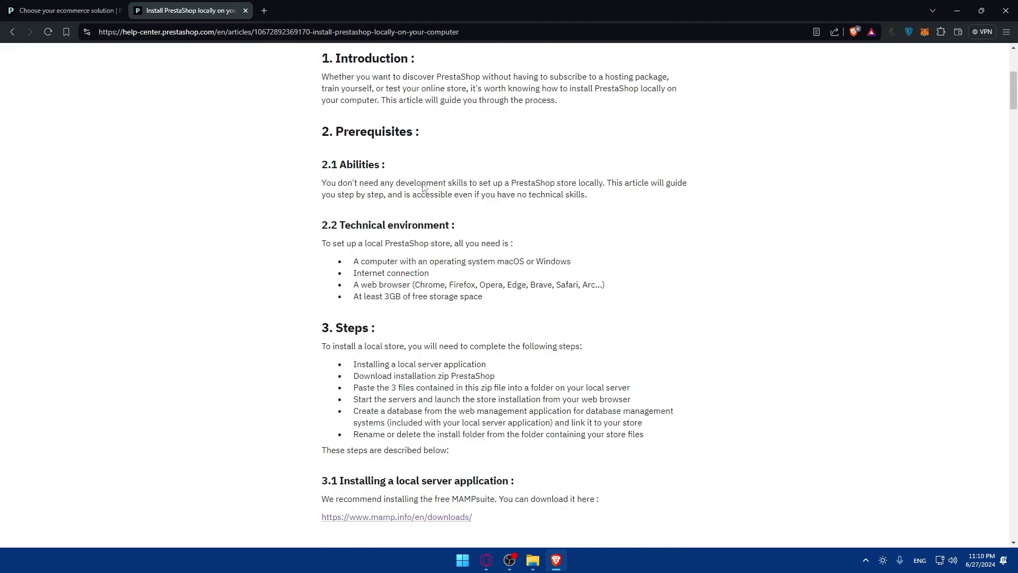
pyautogui.scroll(2, 422, 186)
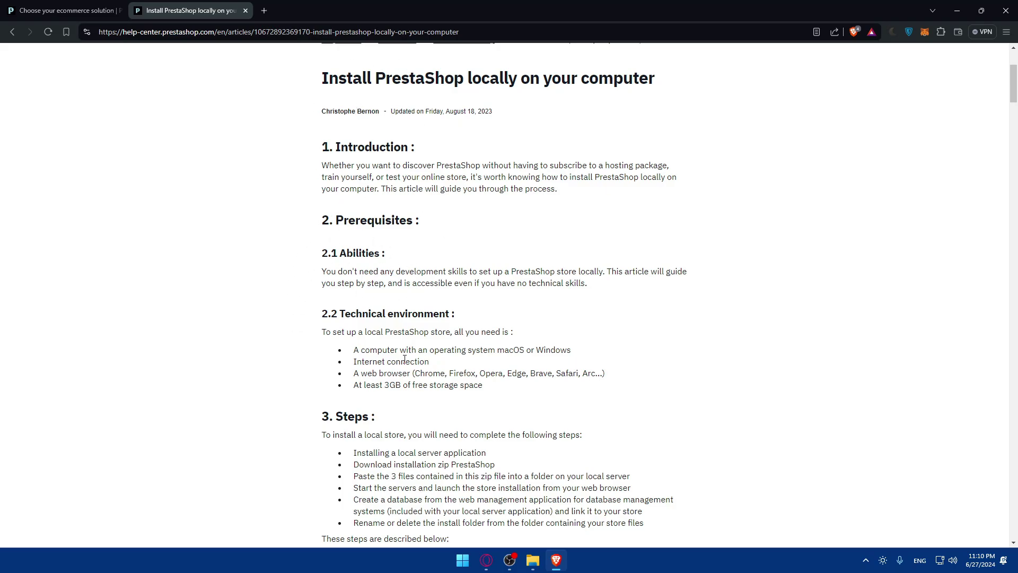
pyautogui.scroll(-2, 404, 359)
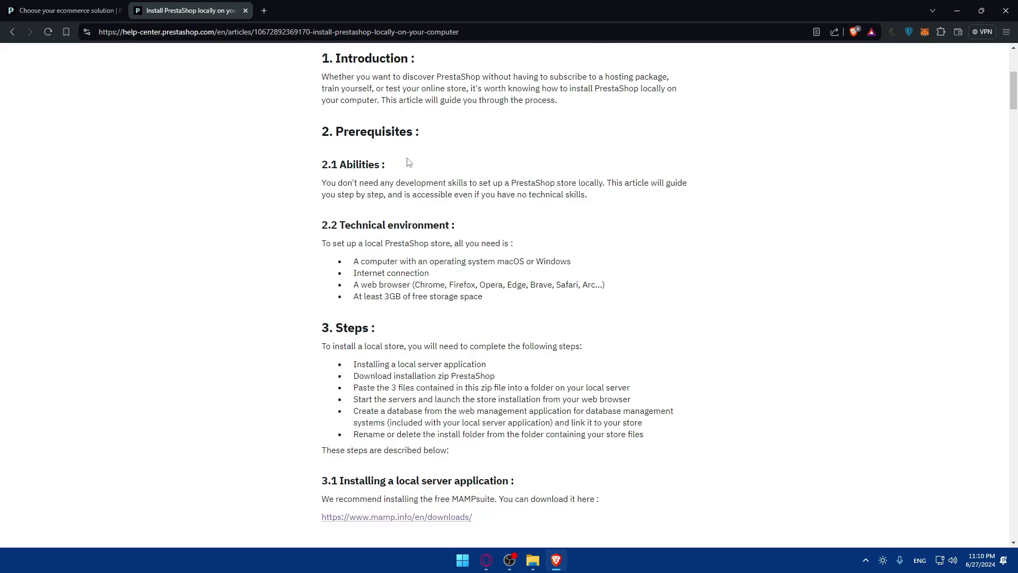
pyautogui.scroll(-2, 383, 227)
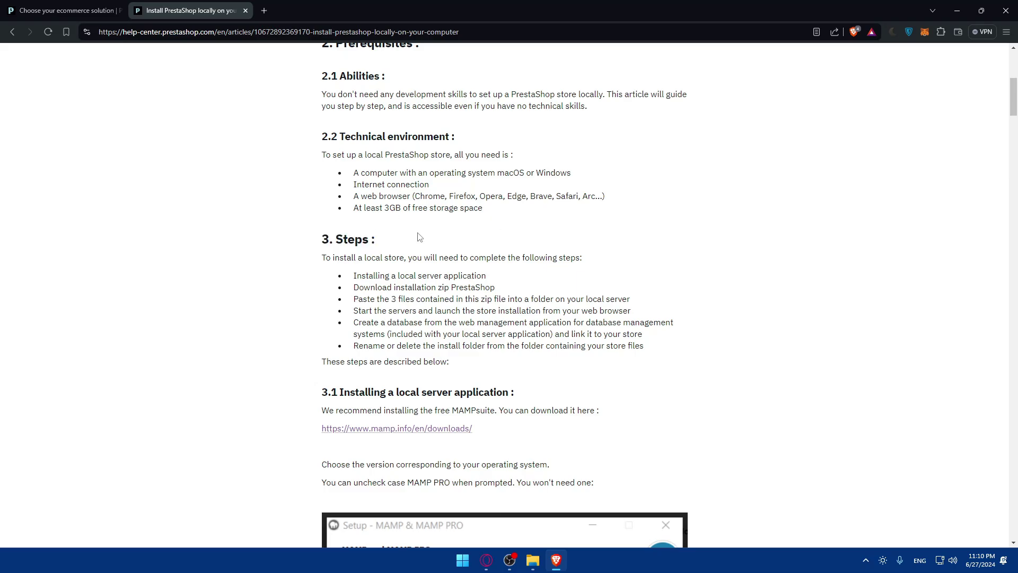
# Highlight the installation steps list, then follow the mamp.info downloads link in step 3.1
pyautogui.moveTo(350, 278); pyautogui.dragTo(655, 354)
pyautogui.click(655, 354)
pyautogui.moveTo(350, 278)
pyautogui.mouseDown()
pyautogui.moveTo(656, 353)
pyautogui.moveTo(349, 276)
pyautogui.mouseUp()
pyautogui.click(655, 353)
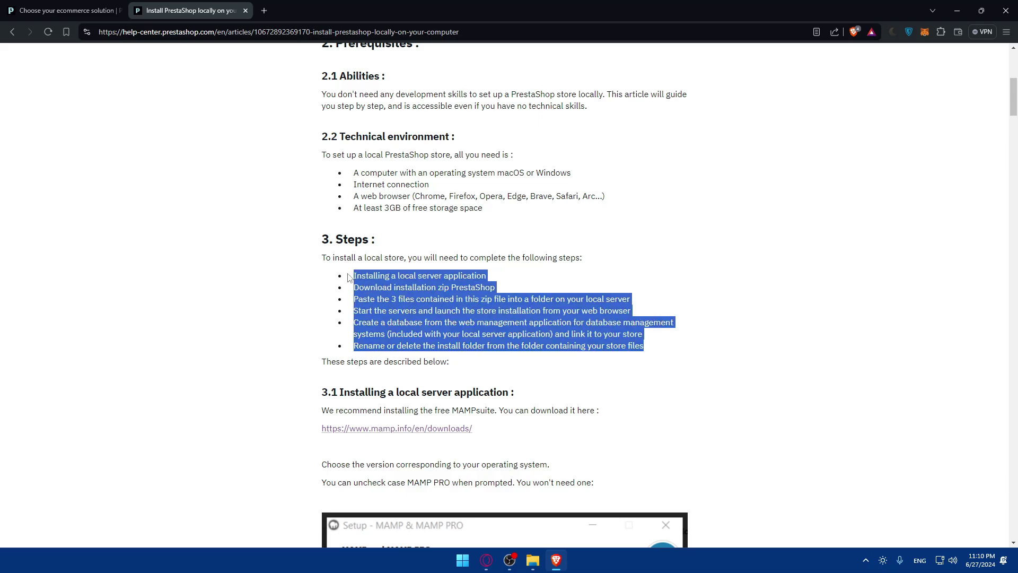
pyautogui.click(259, 277)
pyautogui.scroll(-2, 446, 289)
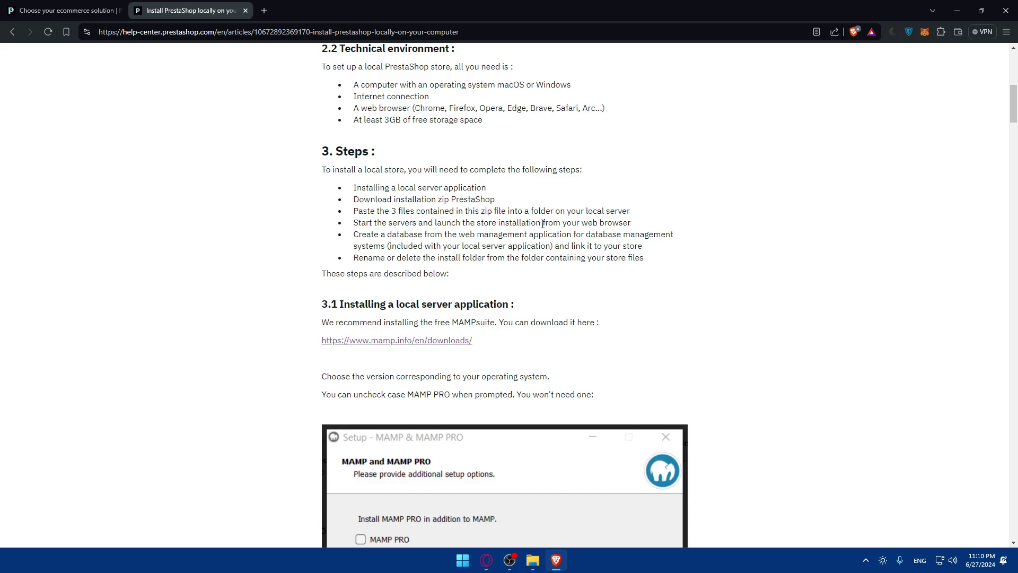
pyautogui.scroll(-2, 542, 223)
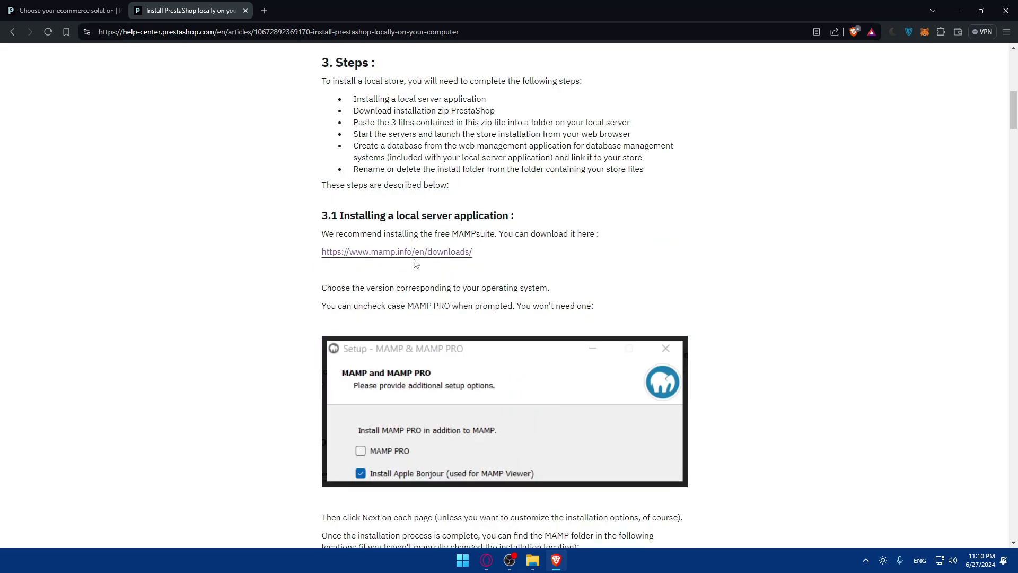
pyautogui.click(386, 252)
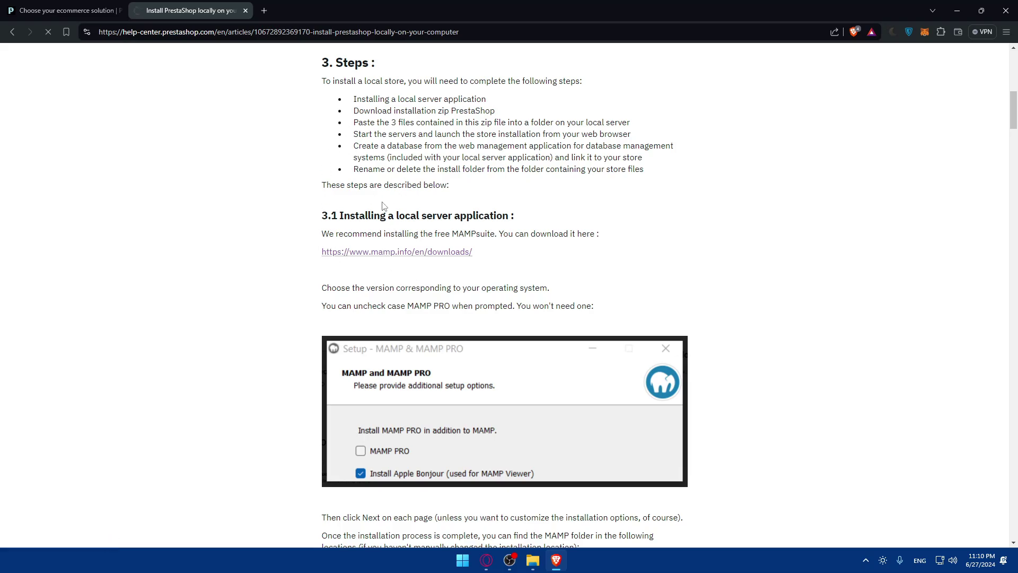
# Review MAMP downloads (5.0.6 Windows, 6.9 macOS) in a new tab, then close it
pyautogui.hotkey('alt', 'Left')
pyautogui.middleClick(407, 253)
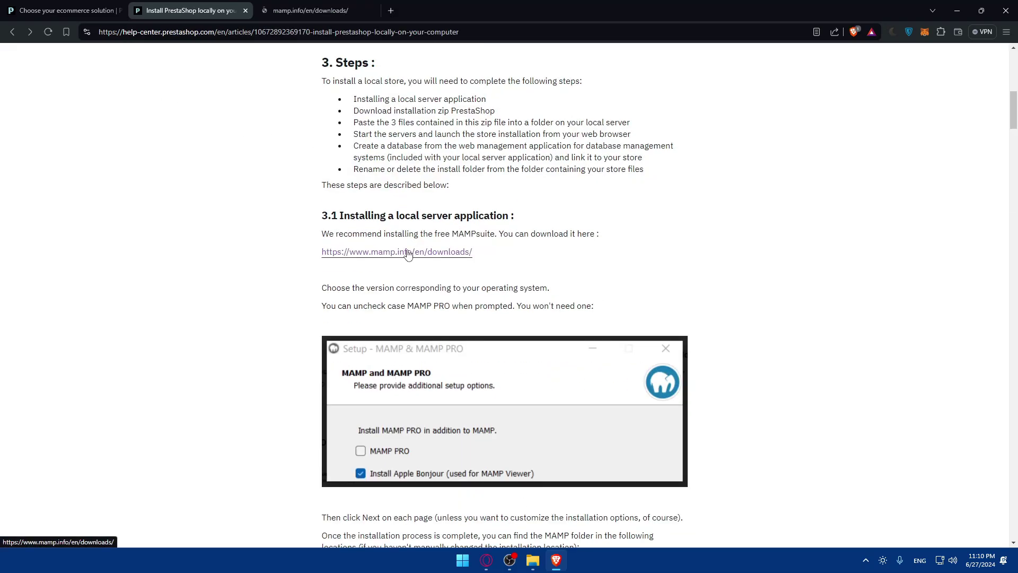
pyautogui.click(313, 11)
pyautogui.scroll(-2, 409, 180)
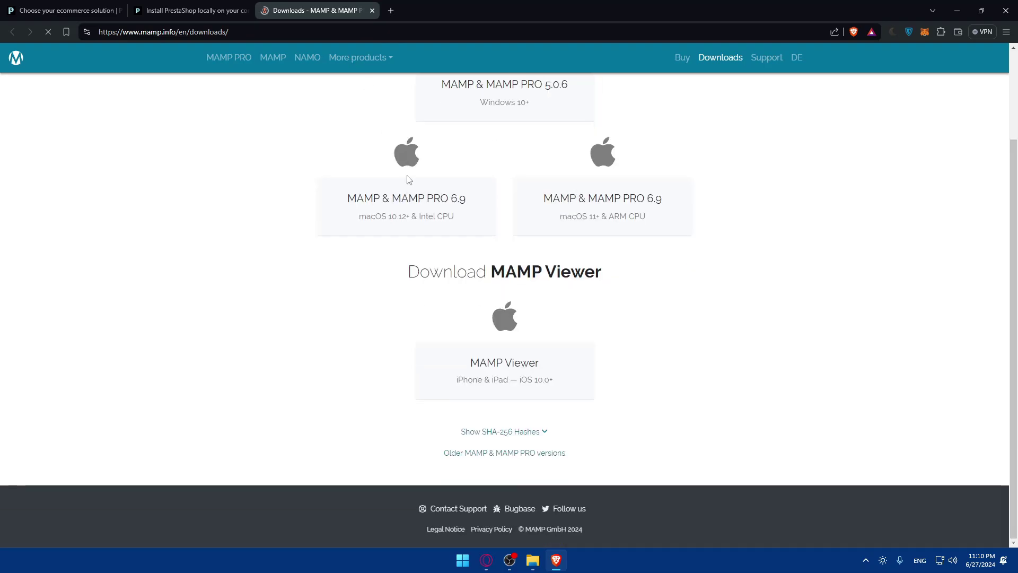
pyautogui.scroll(2, 409, 180)
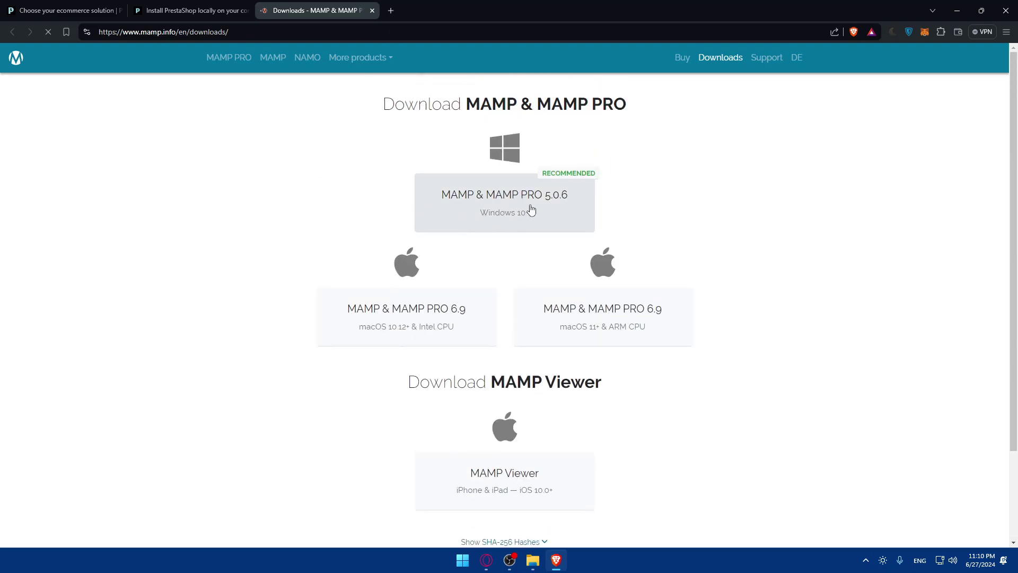
pyautogui.scroll(-2, 588, 345)
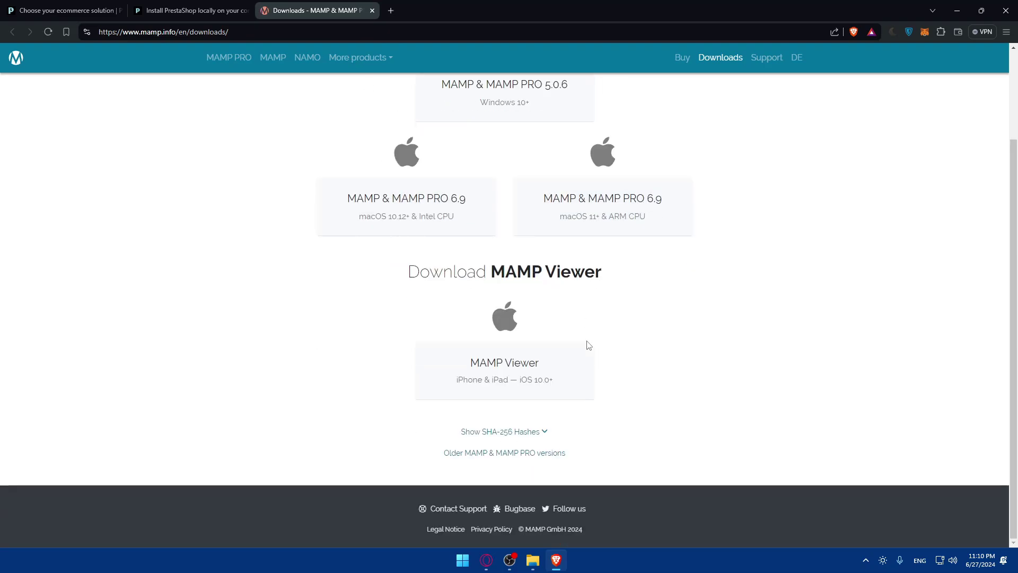
pyautogui.scroll(2, 588, 345)
pyautogui.hotkey('ctrl', 'w')
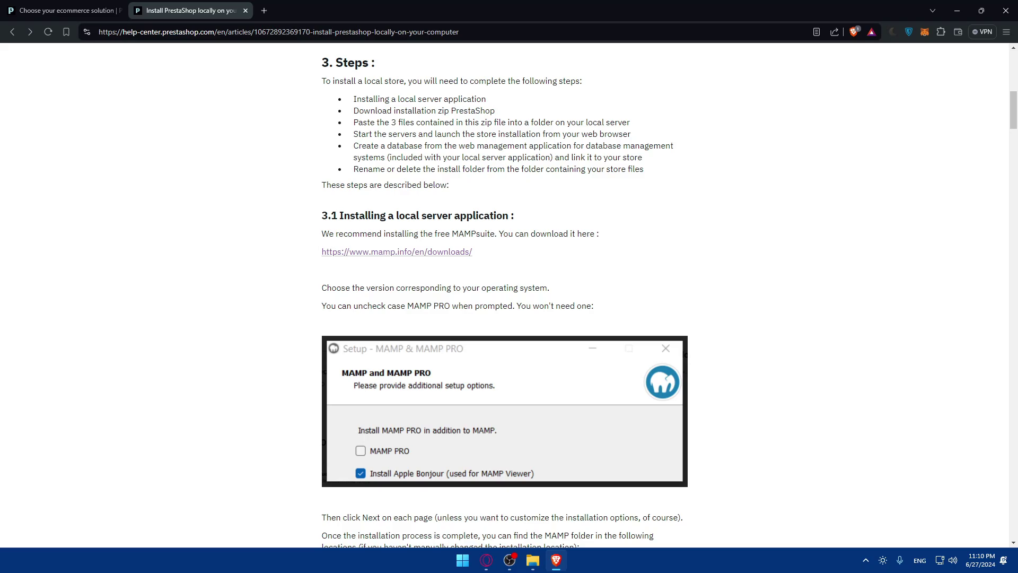
pyautogui.press('Tab')
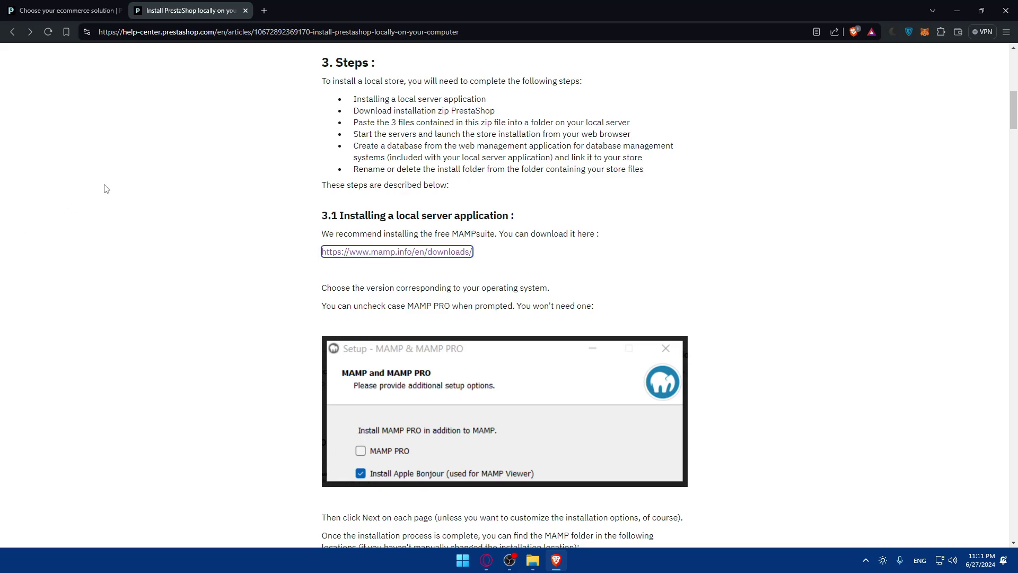
# Search 'xampp' in a new tab and open the Apache Friends XAMPP site
pyautogui.click(264, 10)
pyautogui.write('xa')
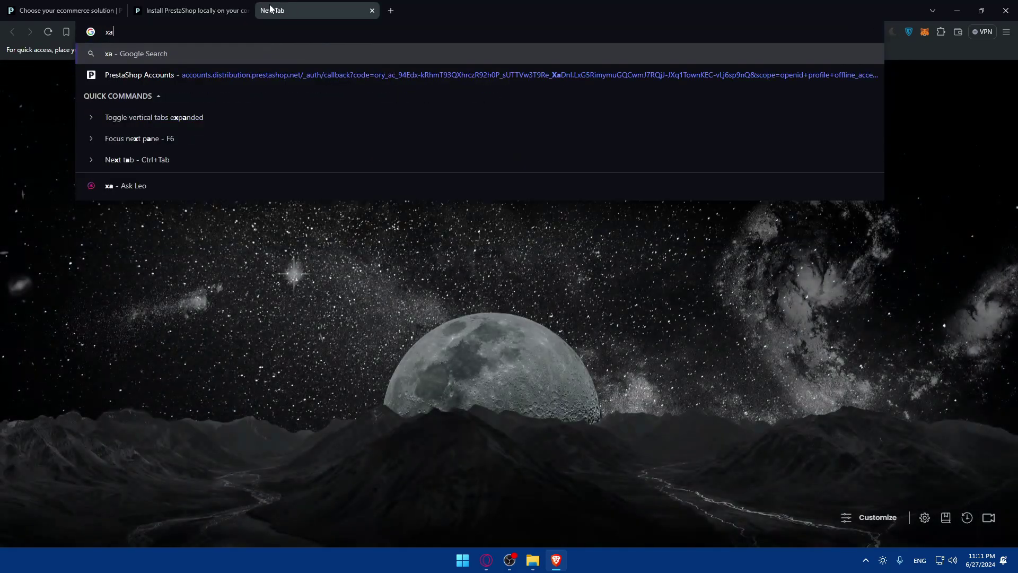
pyautogui.write('mpp')
pyautogui.press('Return')
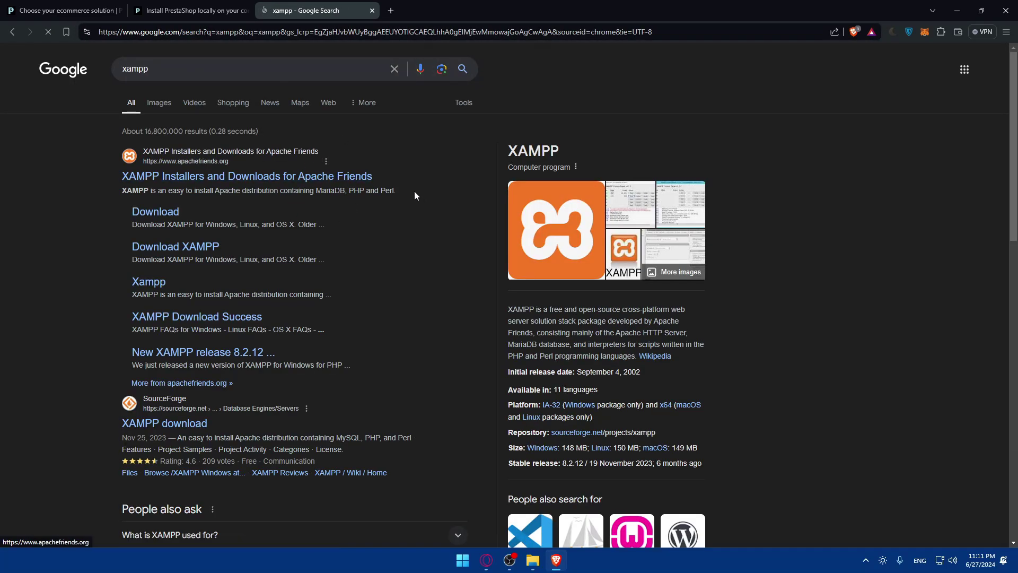
pyautogui.click(249, 180)
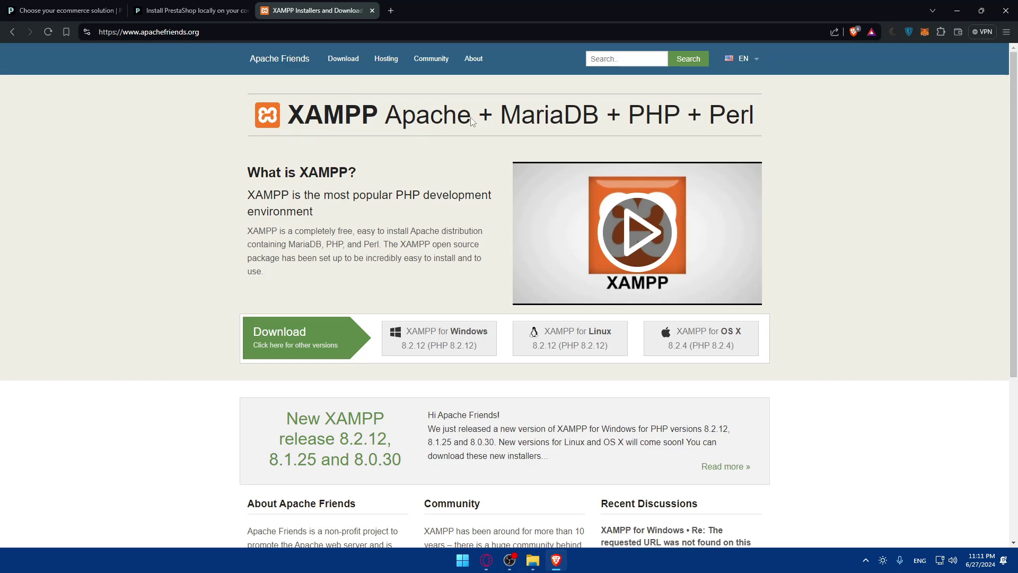
pyautogui.click(372, 11)
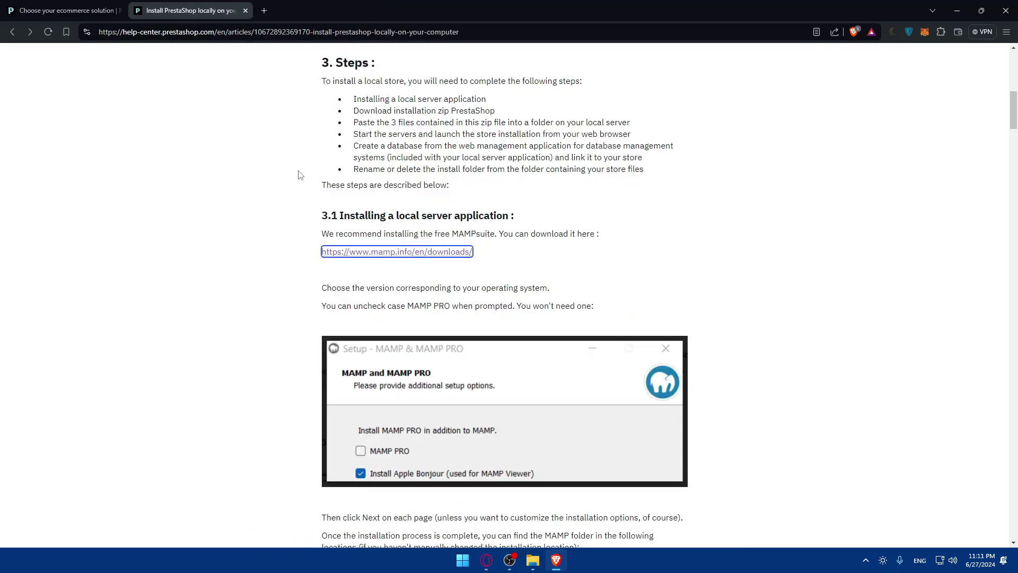
pyautogui.scroll(5, 332, 228)
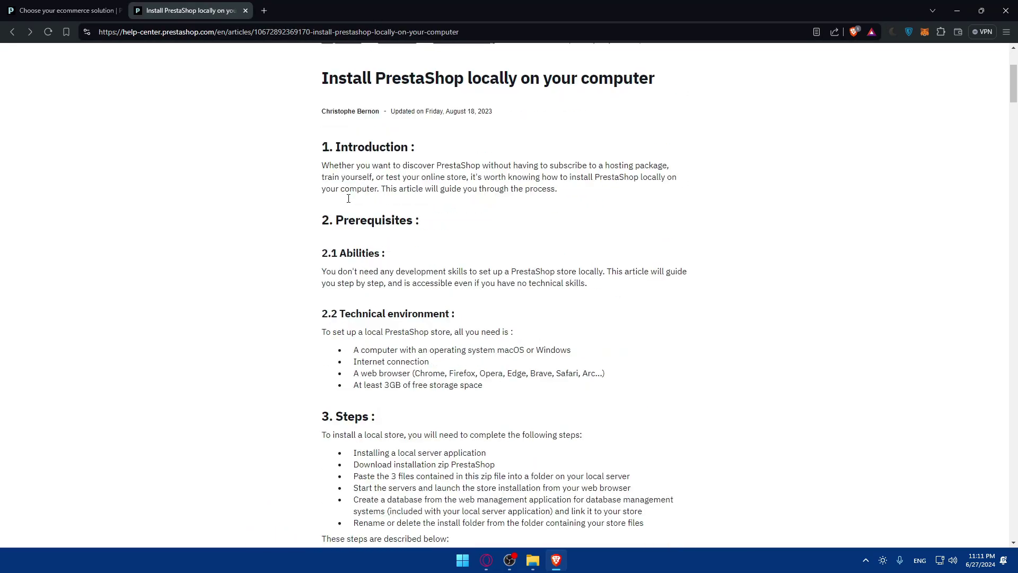
pyautogui.scroll(-5, 345, 212)
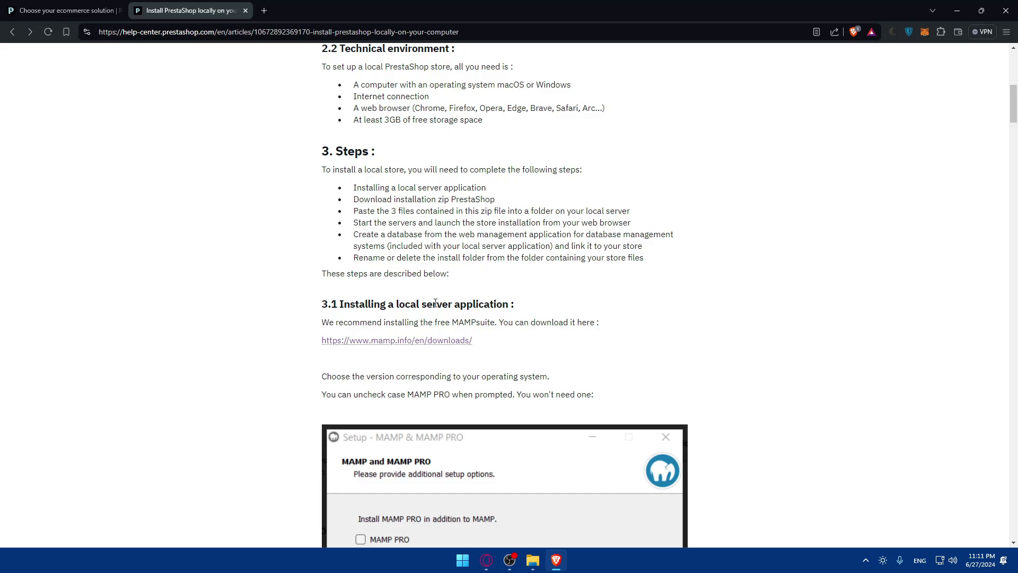
pyautogui.scroll(6, 421, 350)
pyautogui.scroll(-4, 411, 158)
pyautogui.scroll(-3, 411, 158)
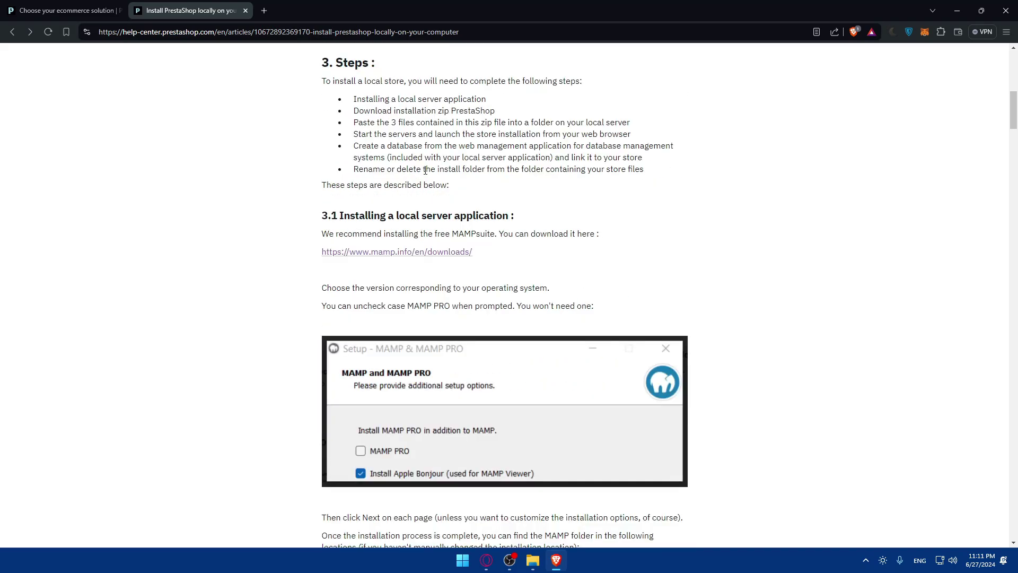
pyautogui.scroll(-4, 425, 169)
pyautogui.scroll(2, 384, 186)
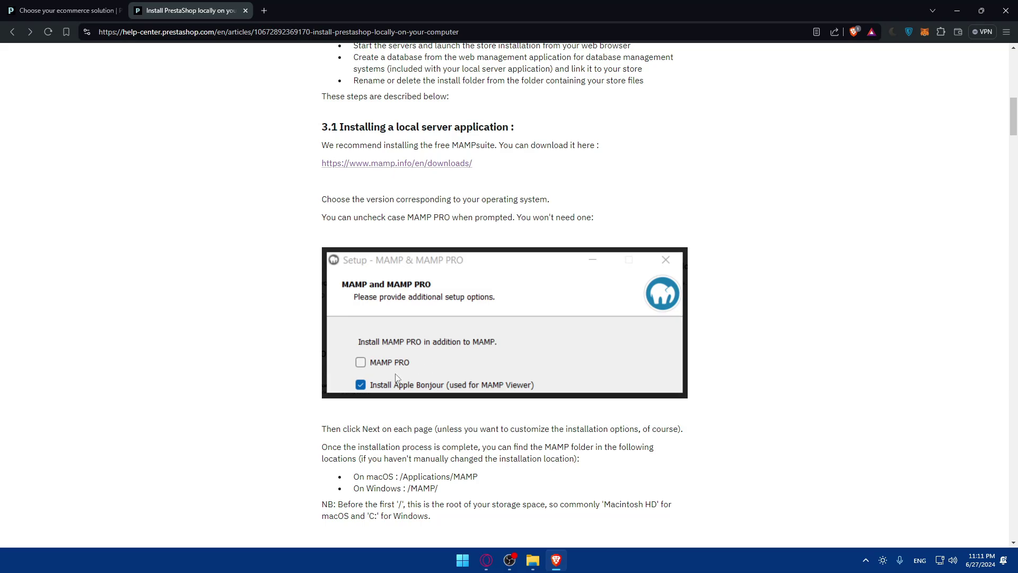
pyautogui.scroll(-2, 412, 322)
pyautogui.scroll(3, 408, 292)
pyautogui.scroll(-6, 460, 242)
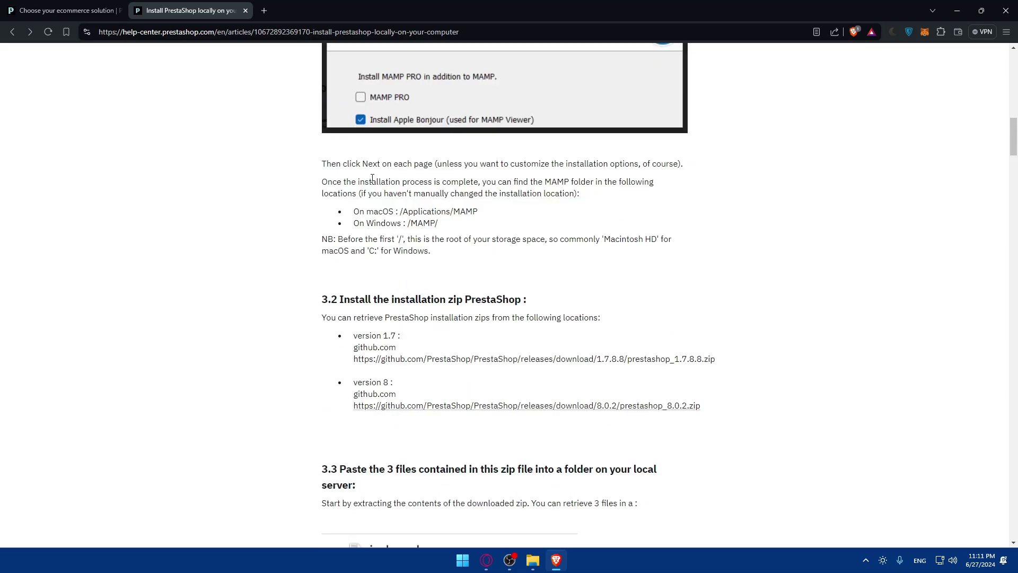
pyautogui.moveTo(353, 217)
pyautogui.mouseDown()
pyautogui.moveTo(514, 223)
pyautogui.moveTo(346, 213)
pyautogui.moveTo(460, 213)
pyautogui.moveTo(346, 230)
pyautogui.mouseUp()
pyautogui.click(486, 215)
pyautogui.moveTo(478, 212); pyautogui.dragTo(359, 212)
pyautogui.click(549, 228)
pyautogui.scroll(-2, 487, 251)
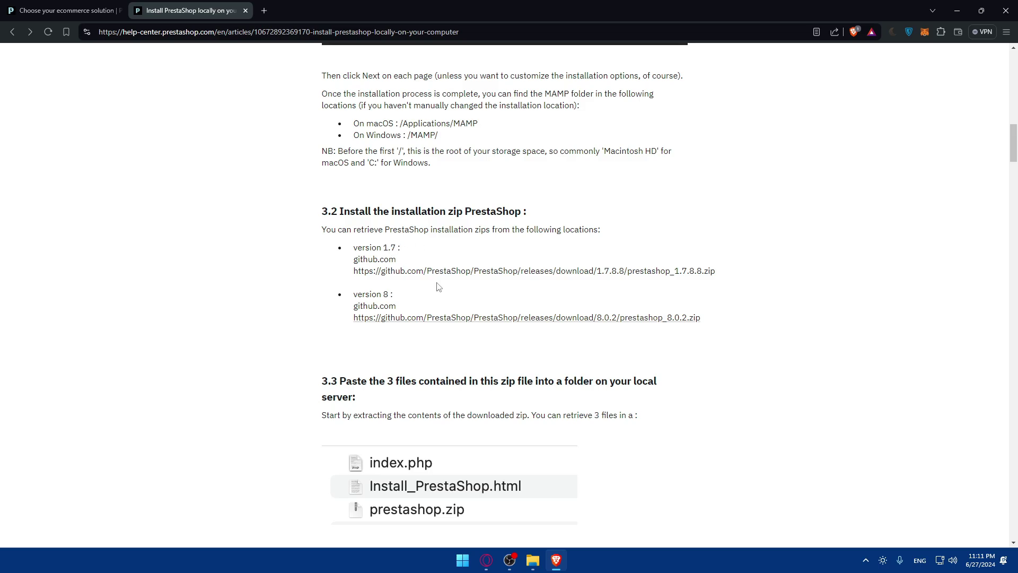
# Scroll through the local-install article's database setup, install-folder removal and conclusion sections
pyautogui.scroll(-4, 438, 287)
pyautogui.scroll(-4, 387, 258)
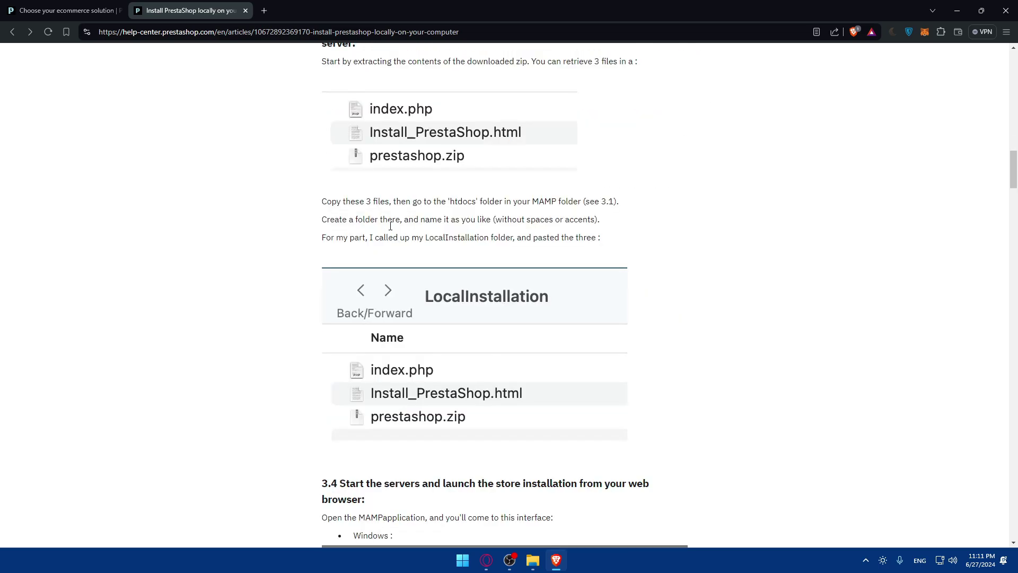
pyautogui.scroll(-10, 419, 239)
pyautogui.scroll(6, 426, 234)
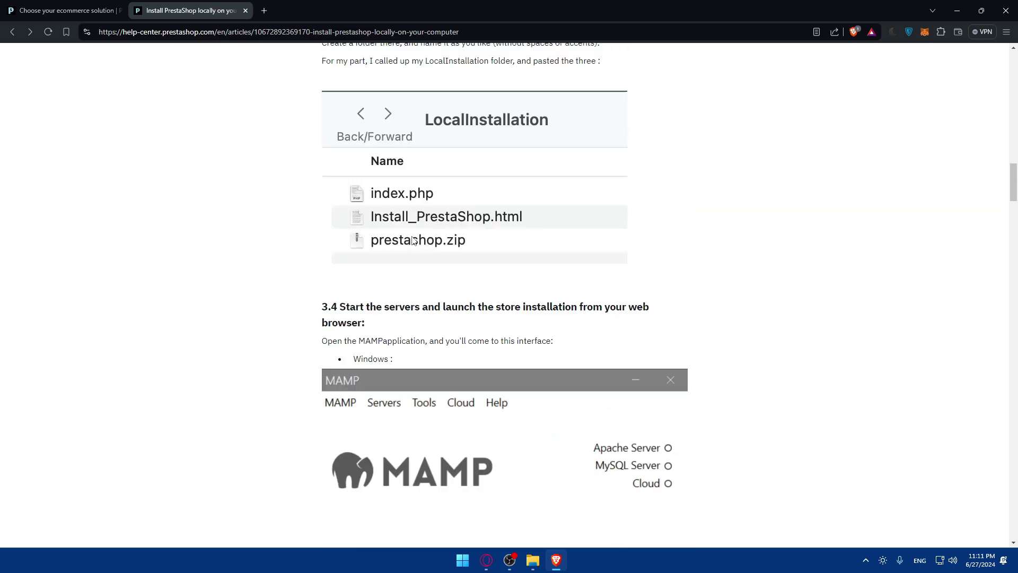
pyautogui.scroll(-12, 430, 256)
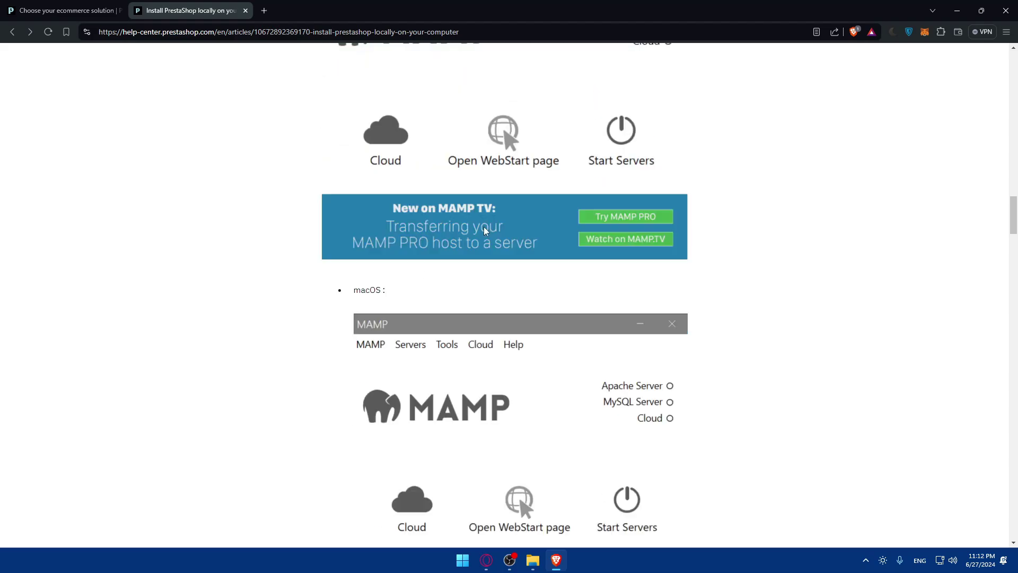
pyautogui.scroll(-10, 486, 227)
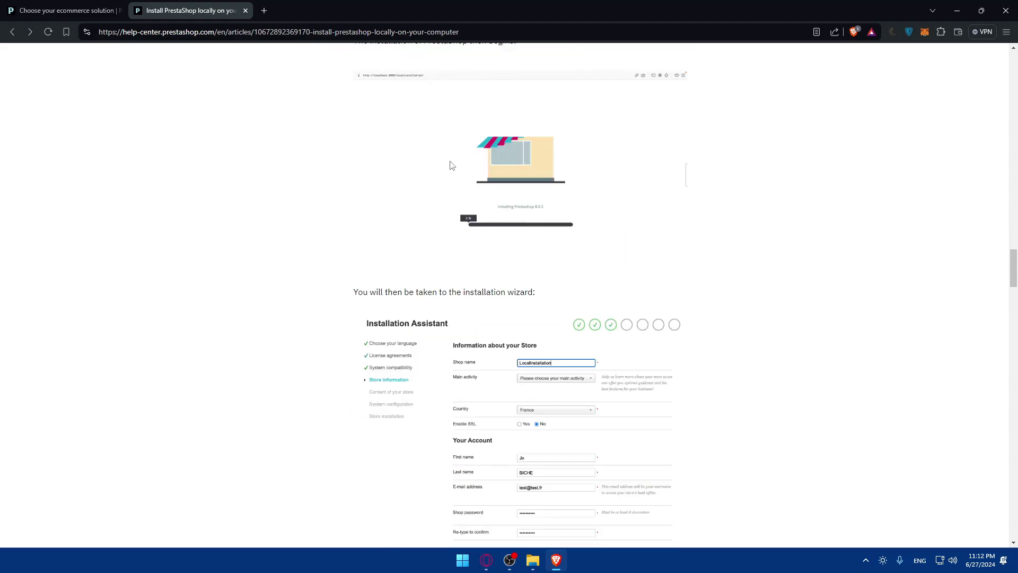
pyautogui.scroll(2, 452, 165)
pyautogui.scroll(-6, 595, 225)
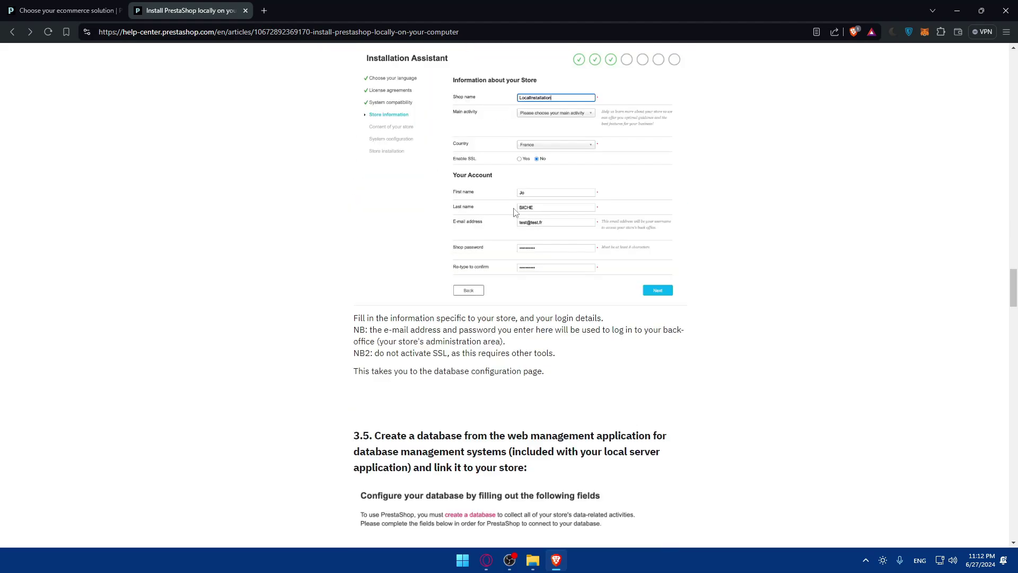
pyautogui.scroll(2, 456, 144)
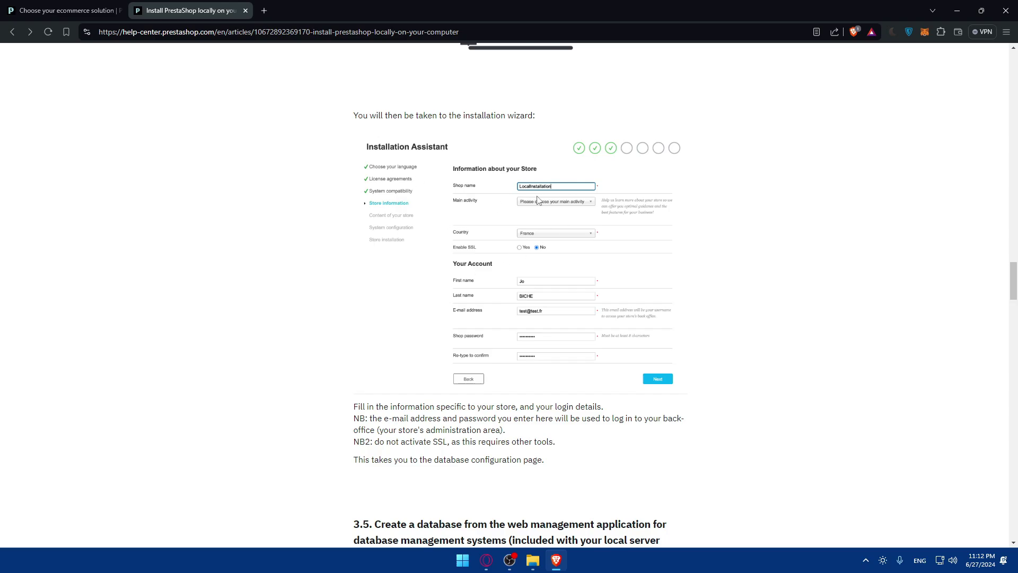
pyautogui.scroll(2, 537, 199)
pyautogui.scroll(-8, 509, 201)
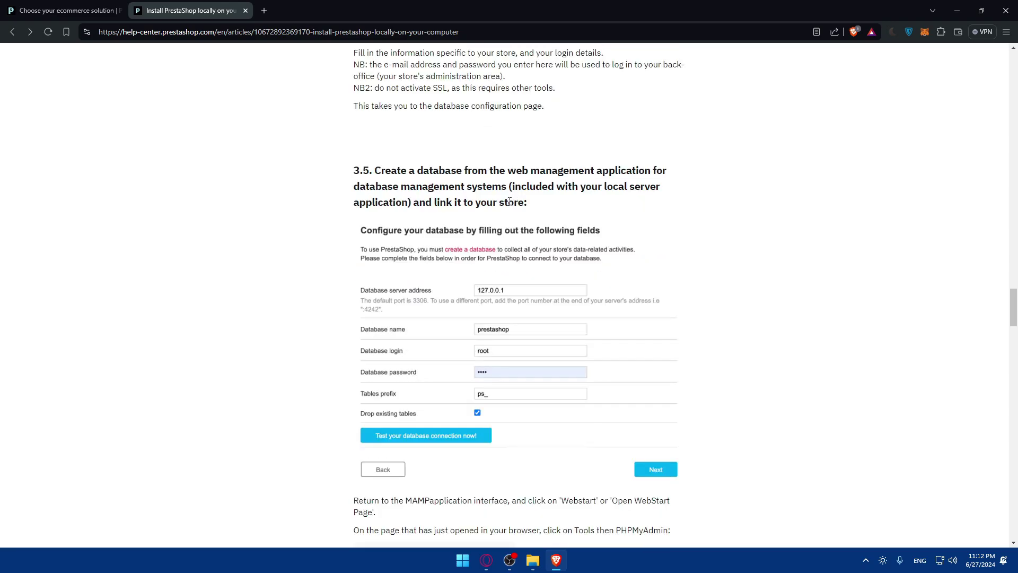
pyautogui.scroll(-15, 509, 201)
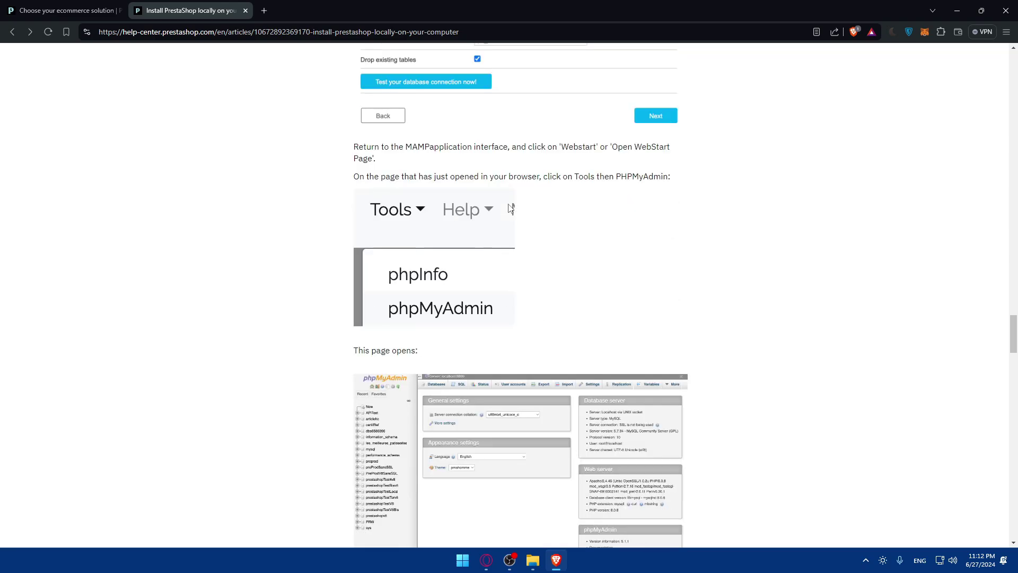
pyautogui.scroll(-15, 506, 217)
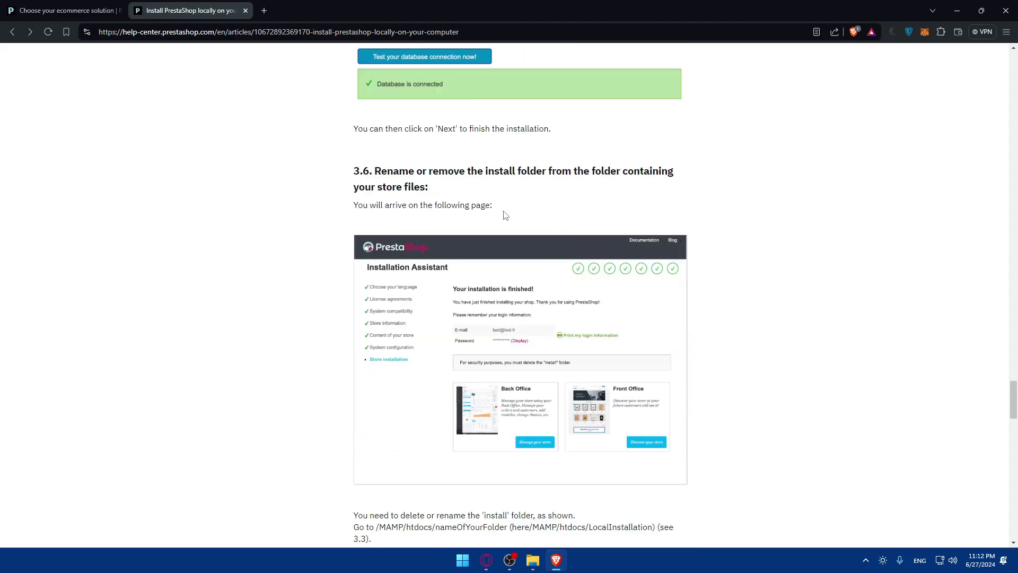
pyautogui.scroll(-10, 509, 221)
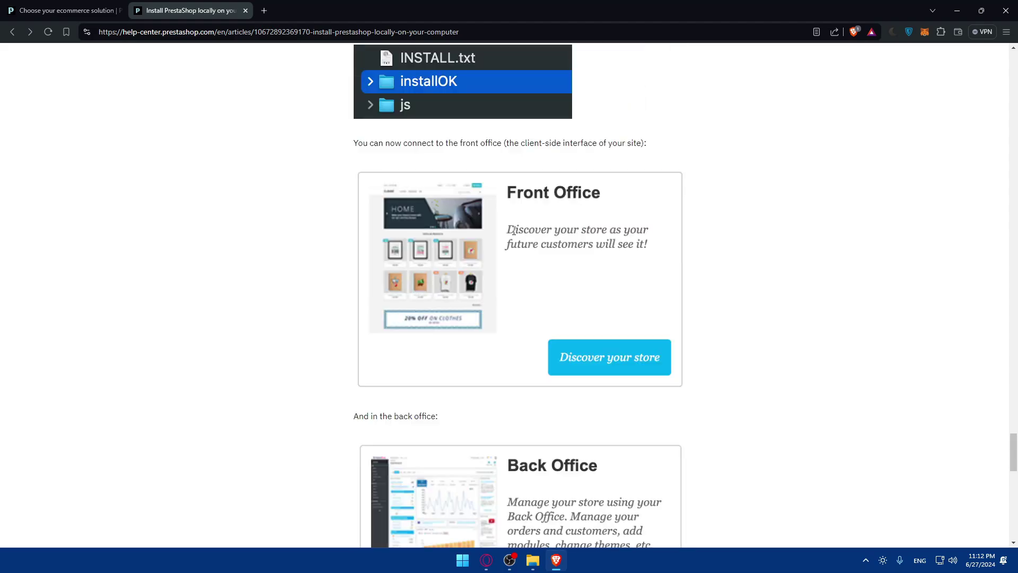
pyautogui.scroll(-12, 555, 293)
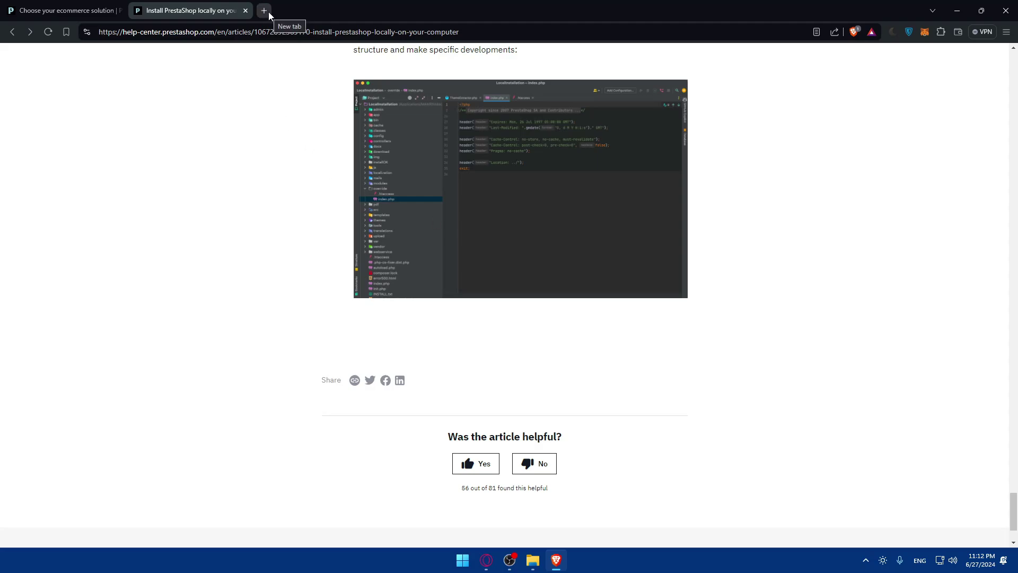
# Load demo.prestashop.com in a new tab beside the help article
pyautogui.click(261, 11)
pyautogui.write('de')
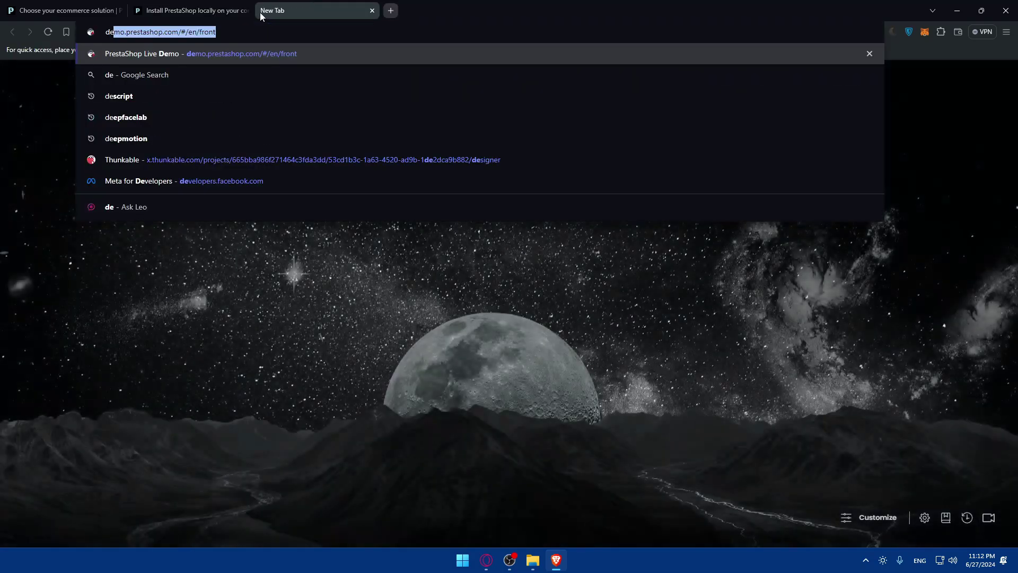
pyautogui.press('Return')
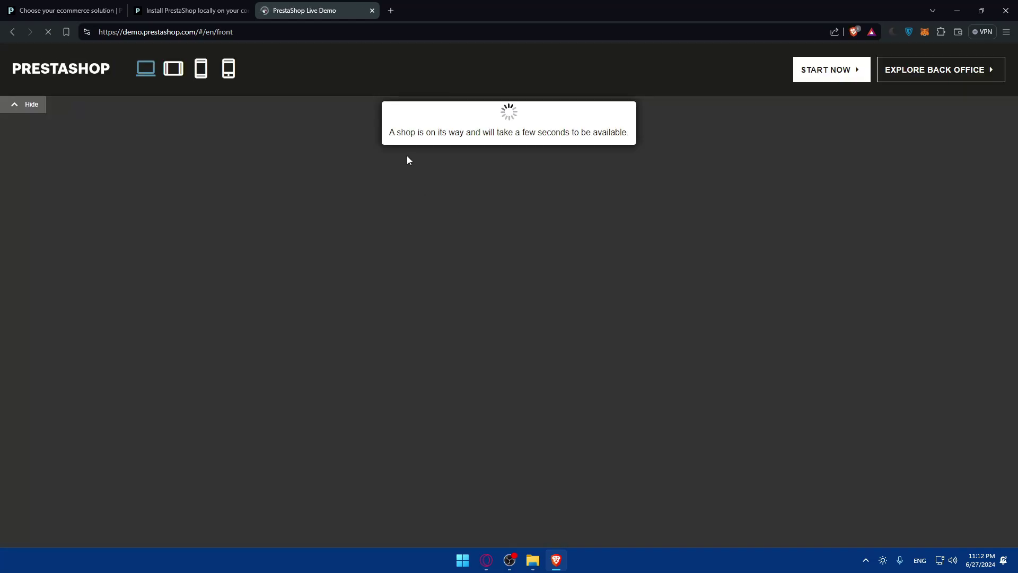
pyautogui.click(178, 9)
pyautogui.scroll(-3, 371, 212)
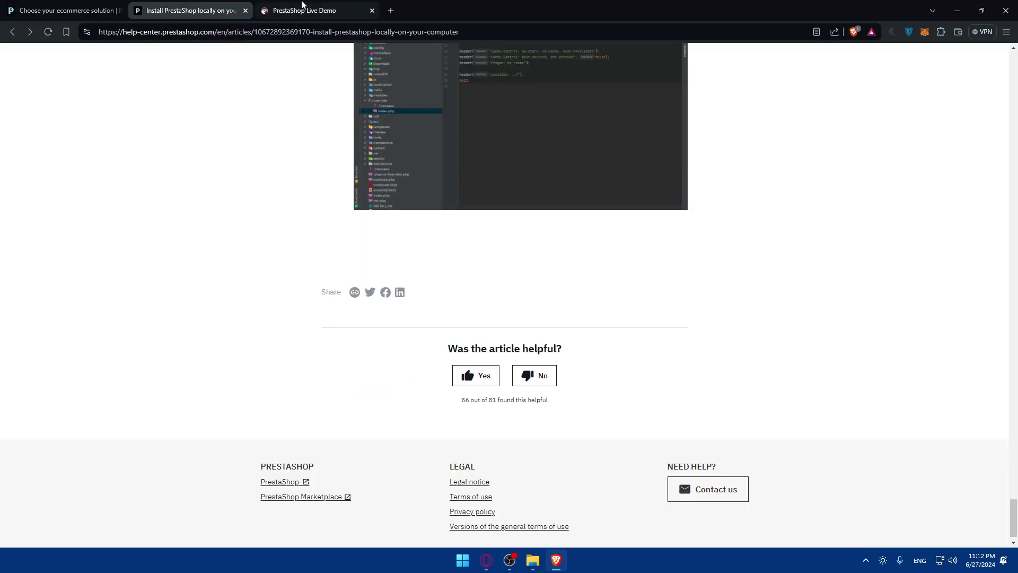
pyautogui.hotkey('ctrl', 'Tab')
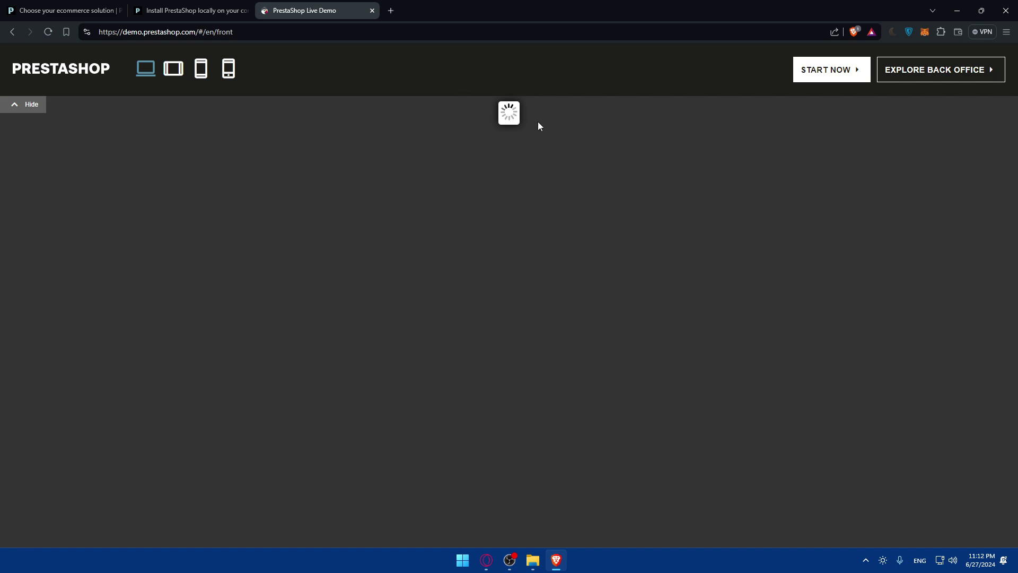
# Browse the demo store's Popular Products, then go to Explore Back Office
pyautogui.scroll(-8, 436, 217)
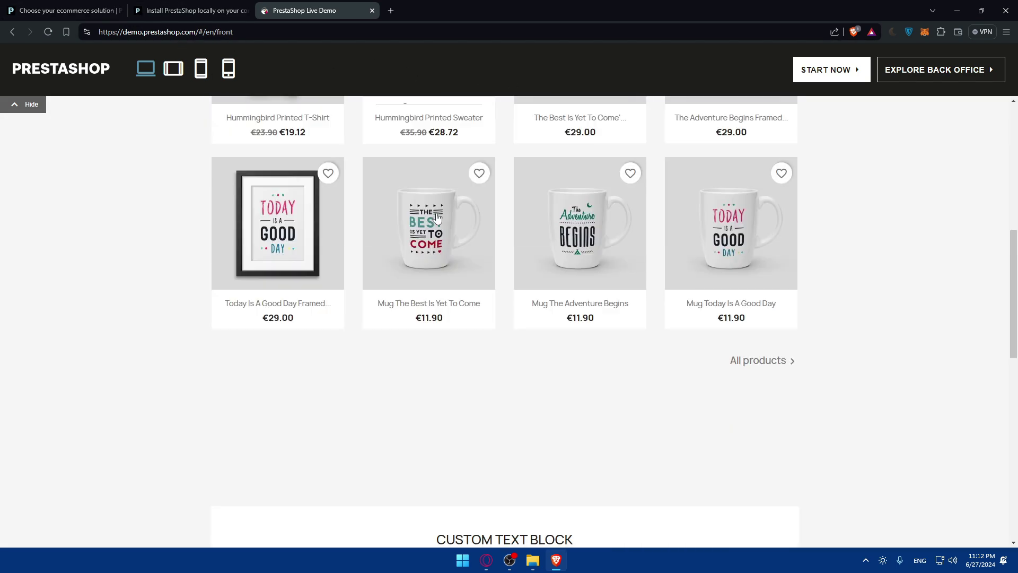
pyautogui.scroll(5, 438, 212)
pyautogui.scroll(-15, 438, 211)
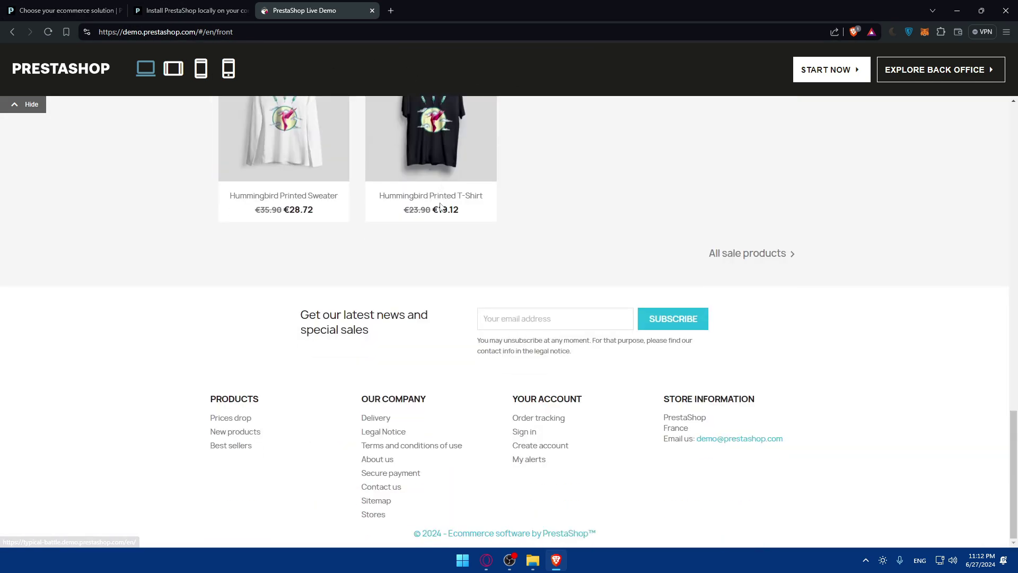
pyautogui.scroll(12, 432, 199)
pyautogui.scroll(-6, 429, 200)
pyautogui.scroll(8, 478, 239)
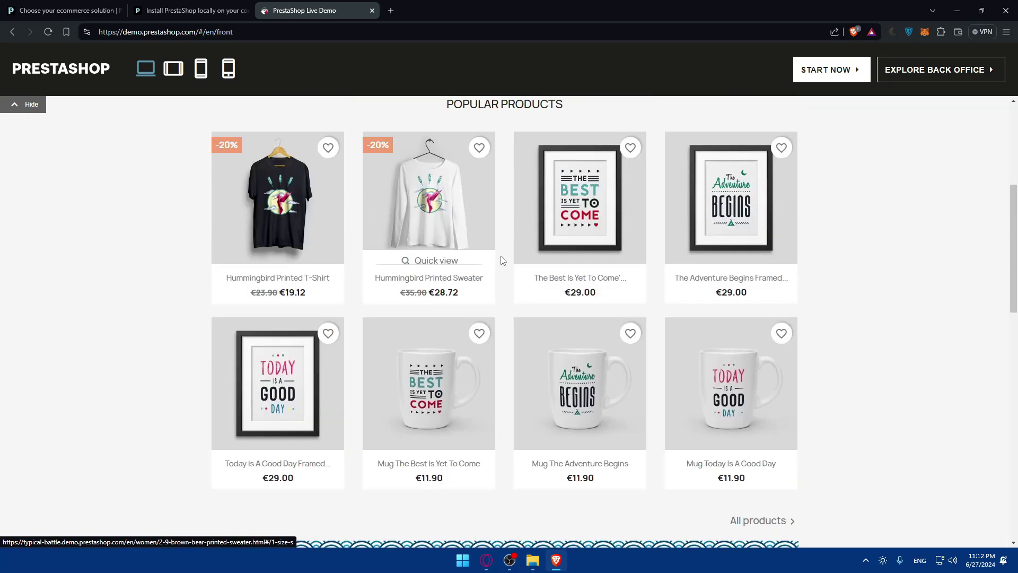
pyautogui.scroll(5, 502, 260)
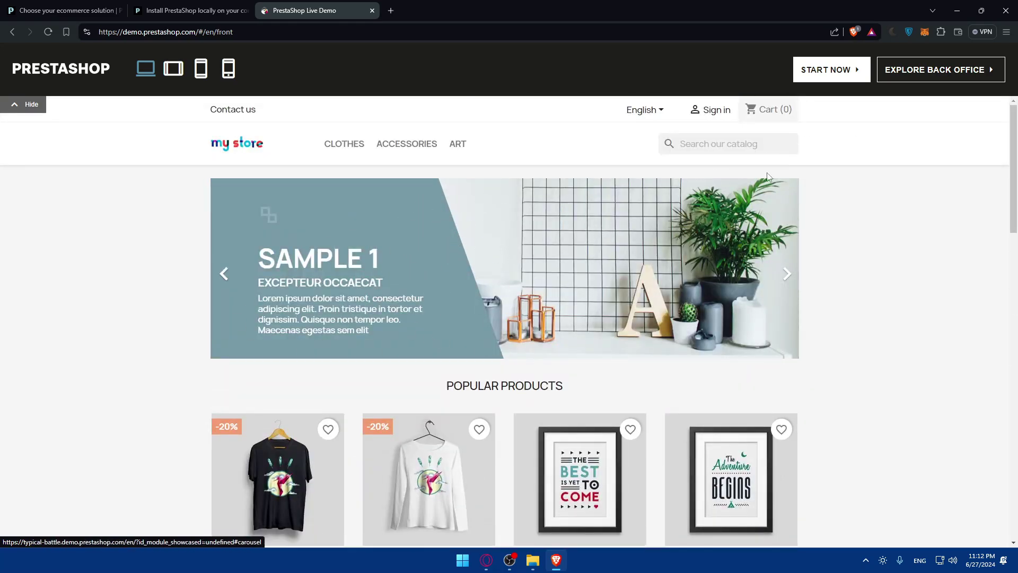
pyautogui.click(923, 73)
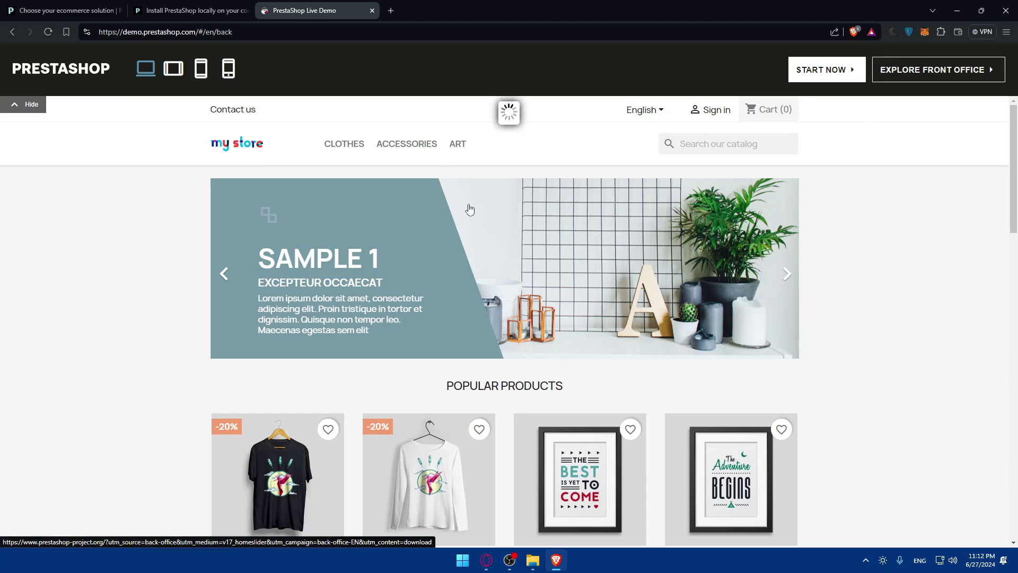